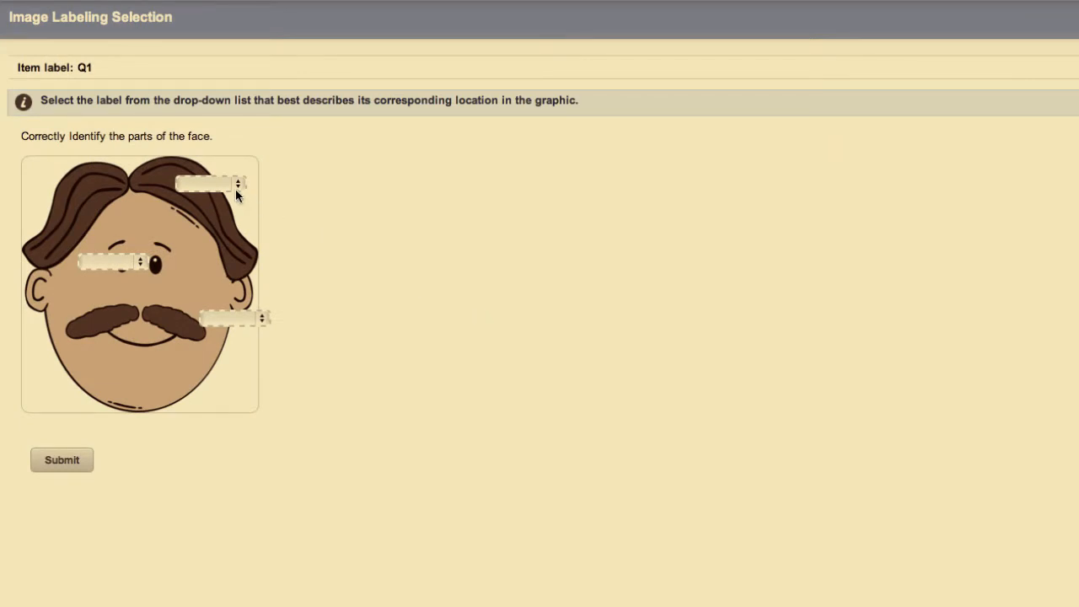
Step: Label the hair location as Hair and the eye location as Eyes in the face question preview
{"action": "left_click", "coordinate": [234, 187]}
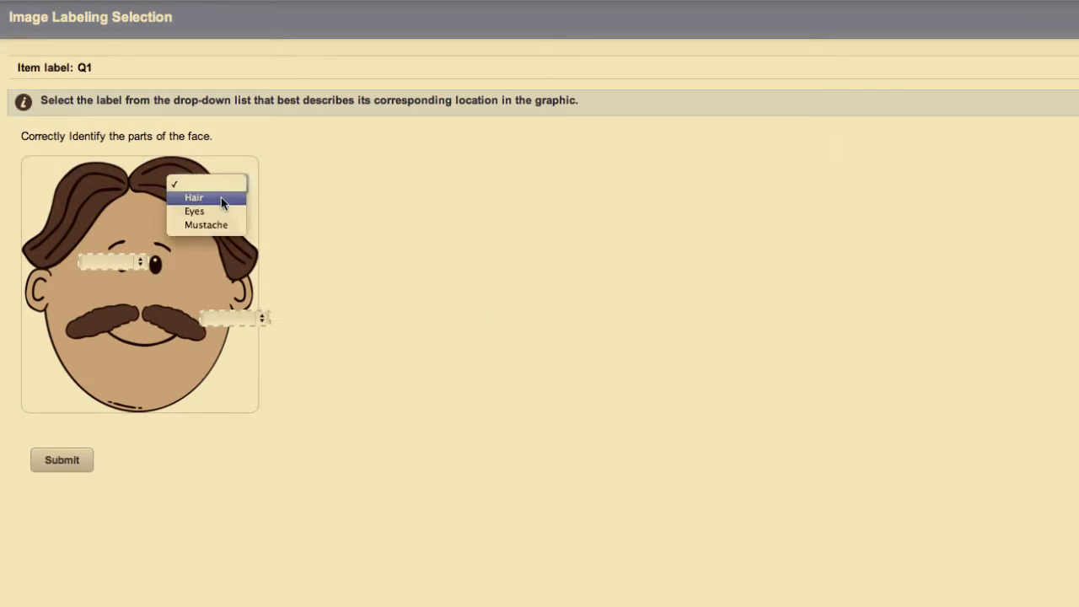
{"action": "left_click", "coordinate": [221, 197]}
{"action": "left_click", "coordinate": [135, 261]}
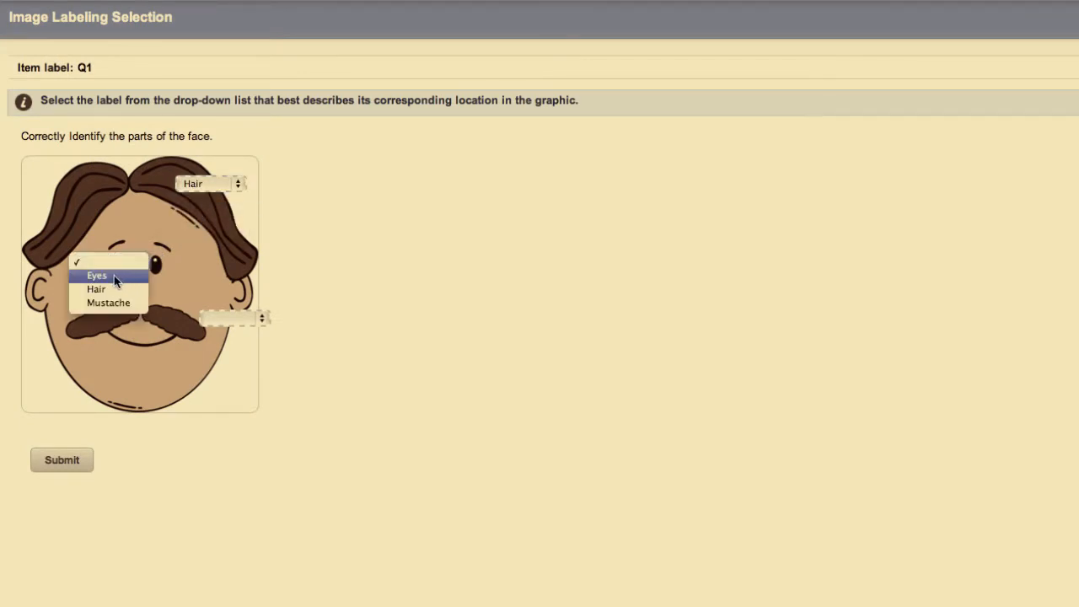
{"action": "left_click", "coordinate": [115, 277]}
Step: Try the Mustache, Hair and Eyes labels for the location beside the mustache, ending with Mustache selected
{"action": "left_click", "coordinate": [214, 320]}
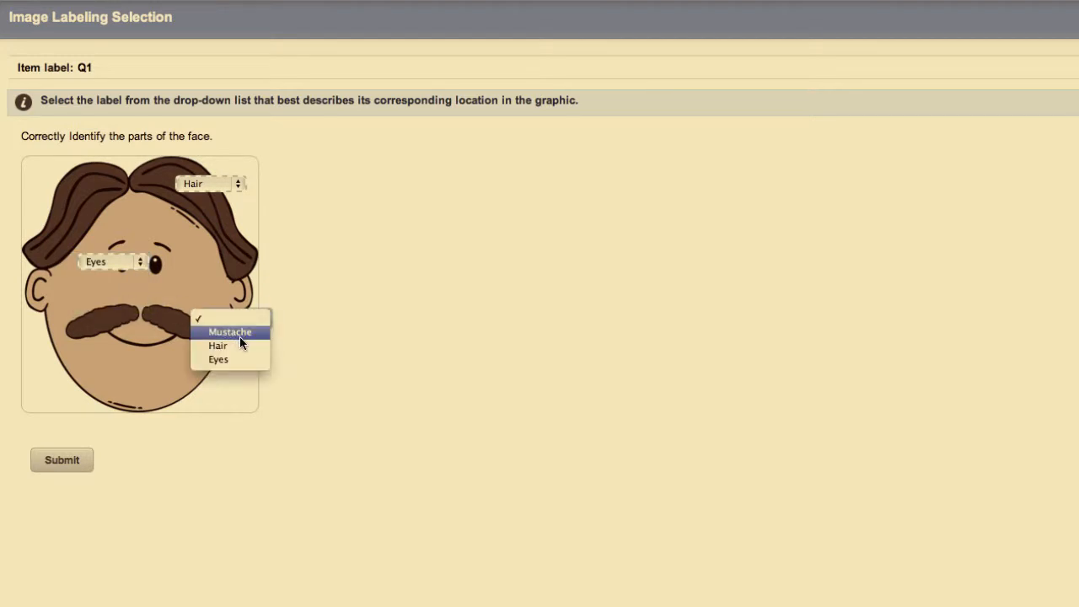
{"action": "left_click", "coordinate": [240, 336]}
{"action": "left_click", "coordinate": [240, 318]}
{"action": "left_click", "coordinate": [238, 336]}
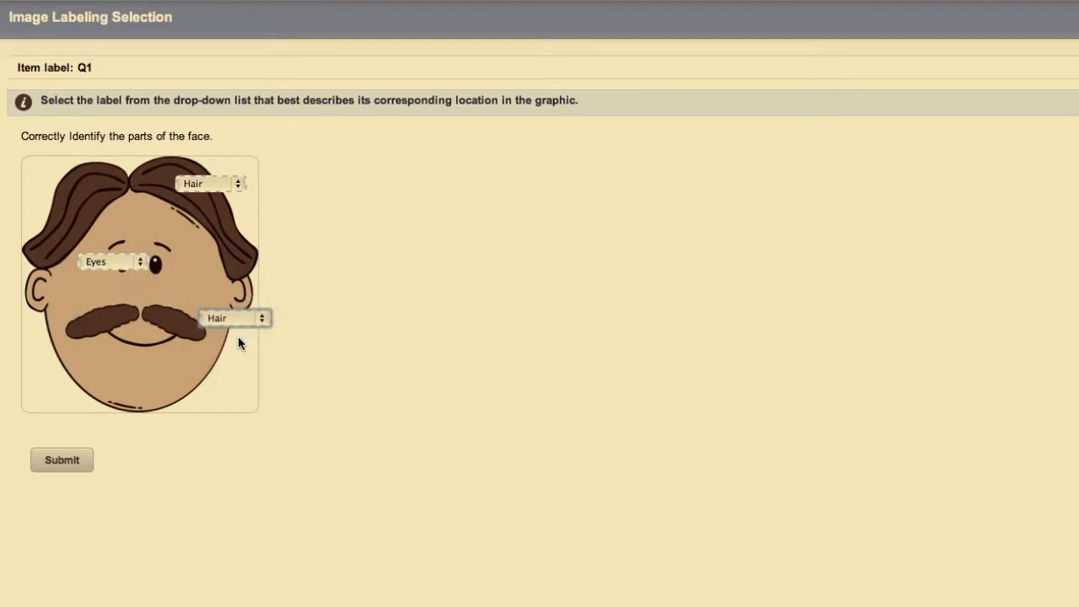
{"action": "left_click", "coordinate": [233, 318]}
{"action": "left_click", "coordinate": [229, 334]}
{"action": "left_click", "coordinate": [232, 320]}
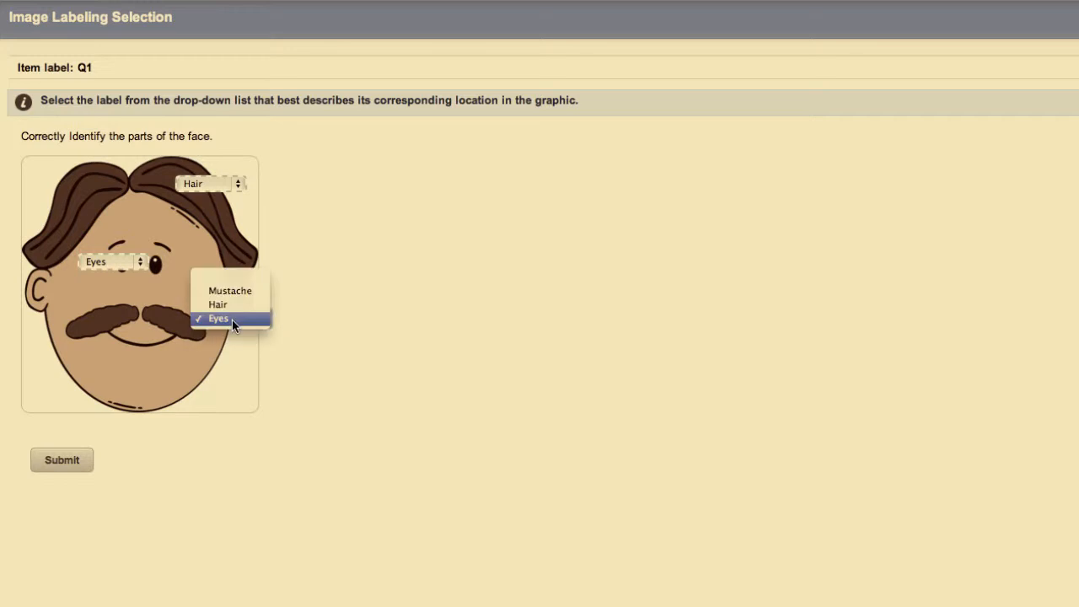
{"action": "left_click", "coordinate": [234, 291]}
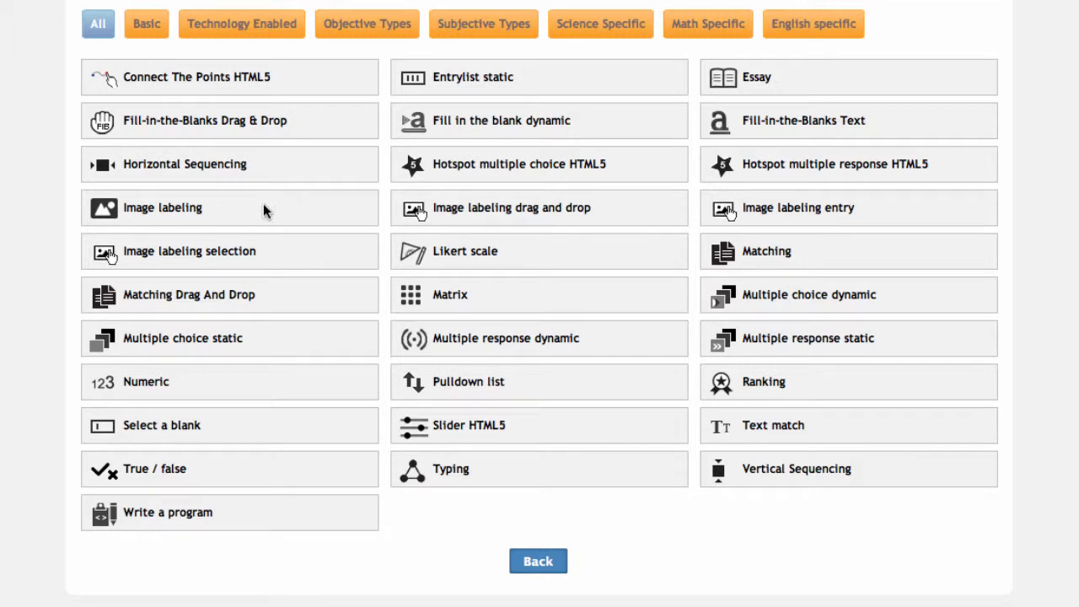
Step: Create an Image labeling selection item with item code "Face quiz q1" and item label "Q1"
{"action": "left_click", "coordinate": [296, 258]}
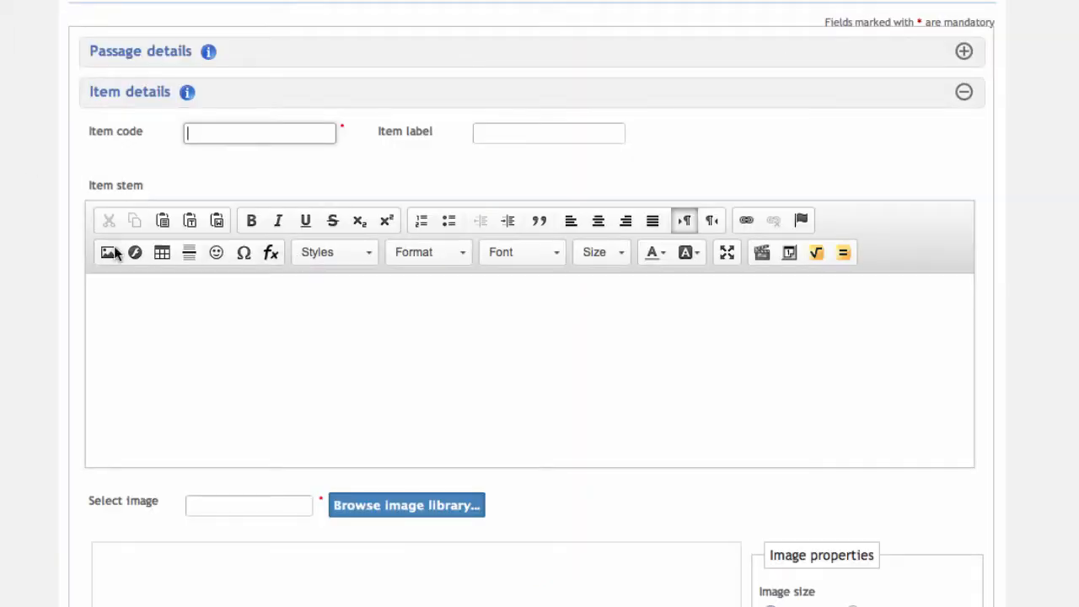
{"action": "type", "text": "Face quiz q1"}
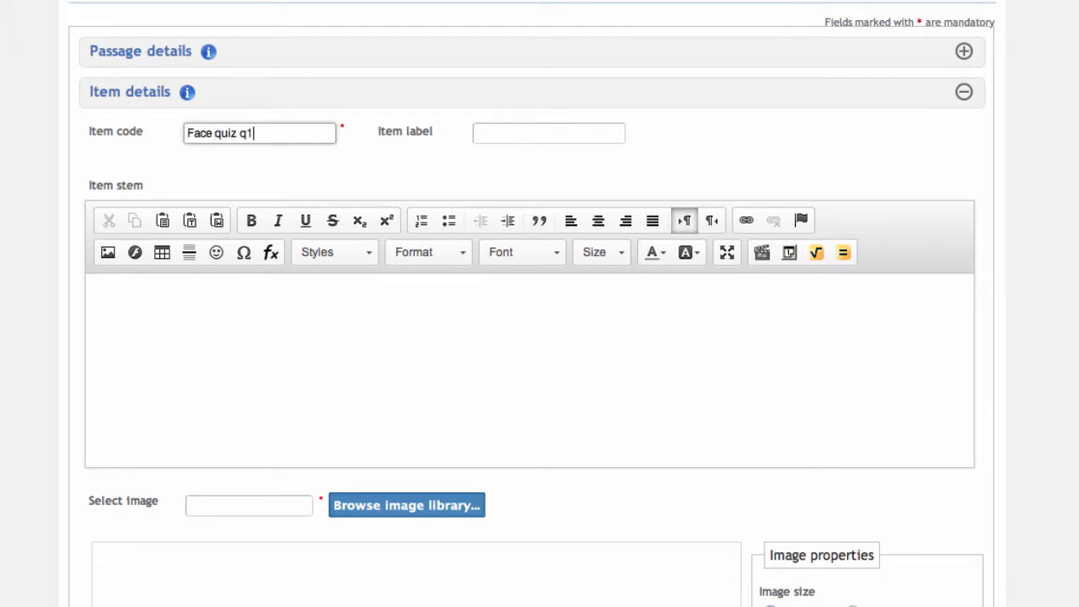
{"action": "key", "text": "Tab"}
{"action": "type", "text": "Q1"}
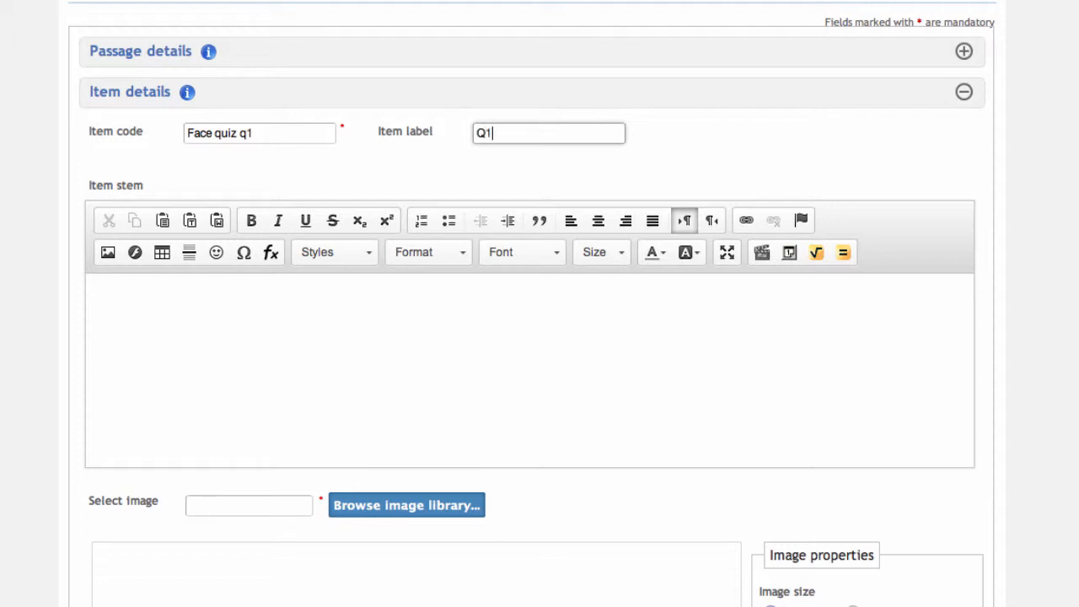
Step: Enter the item stem "Correctly Identify the parts of the face."
{"action": "left_click", "coordinate": [130, 321]}
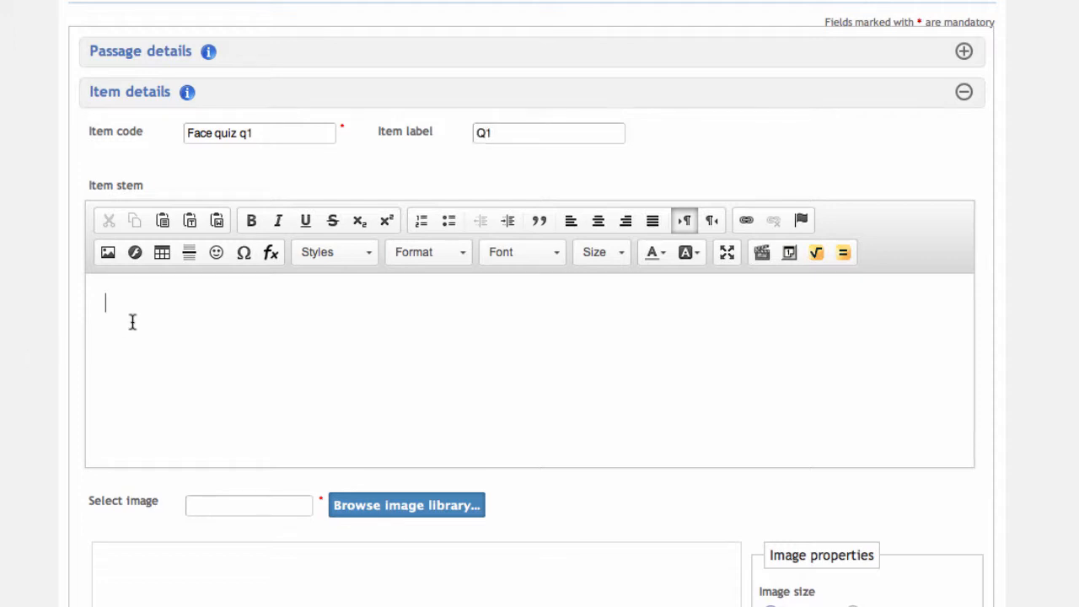
{"action": "type", "text": "Correctly Ident"}
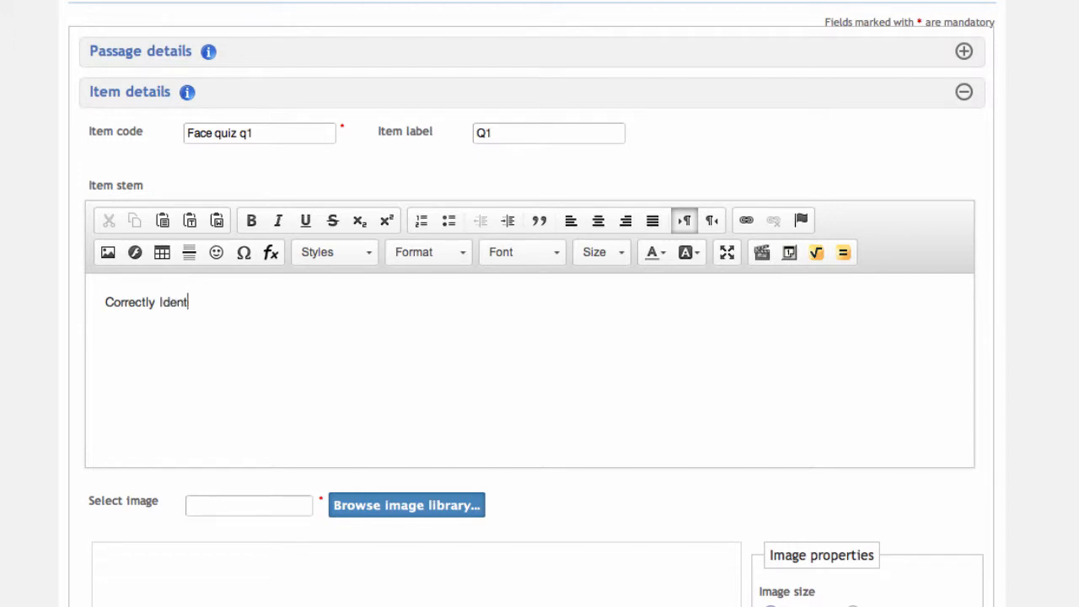
{"action": "type", "text": "ify the parts of the face."}
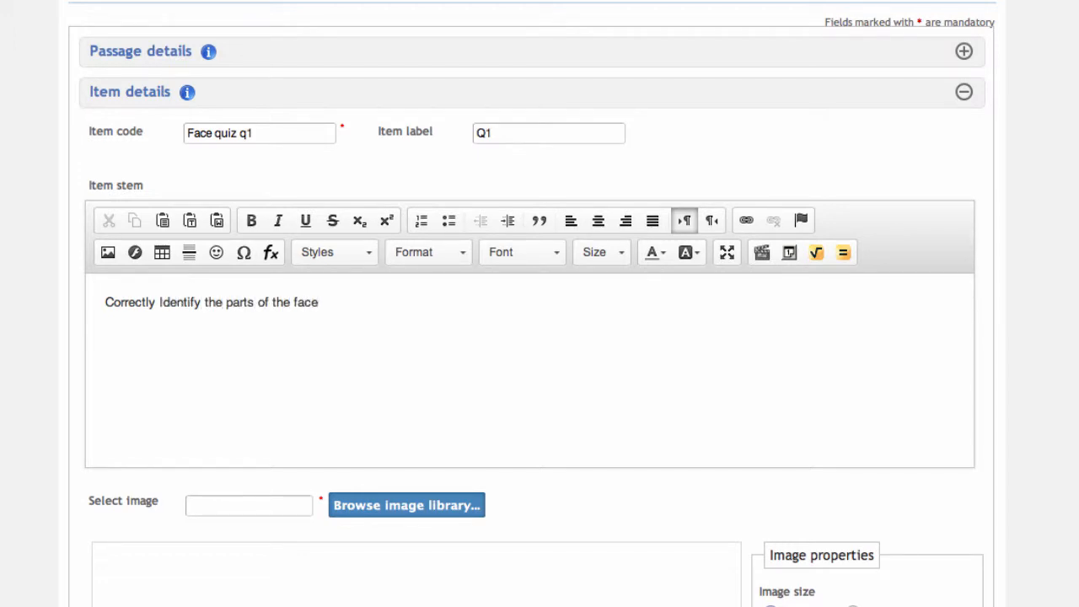
Step: Choose the FACE image from the SandBox folder nested under Spring in the image library
{"action": "left_click", "coordinate": [420, 508]}
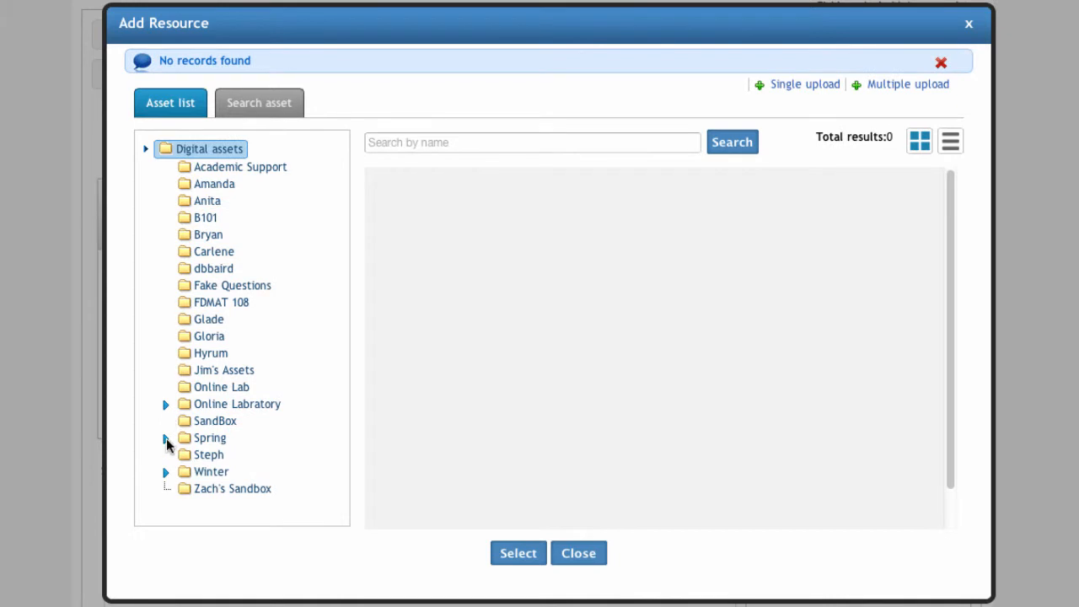
{"action": "left_click", "coordinate": [310, 434]}
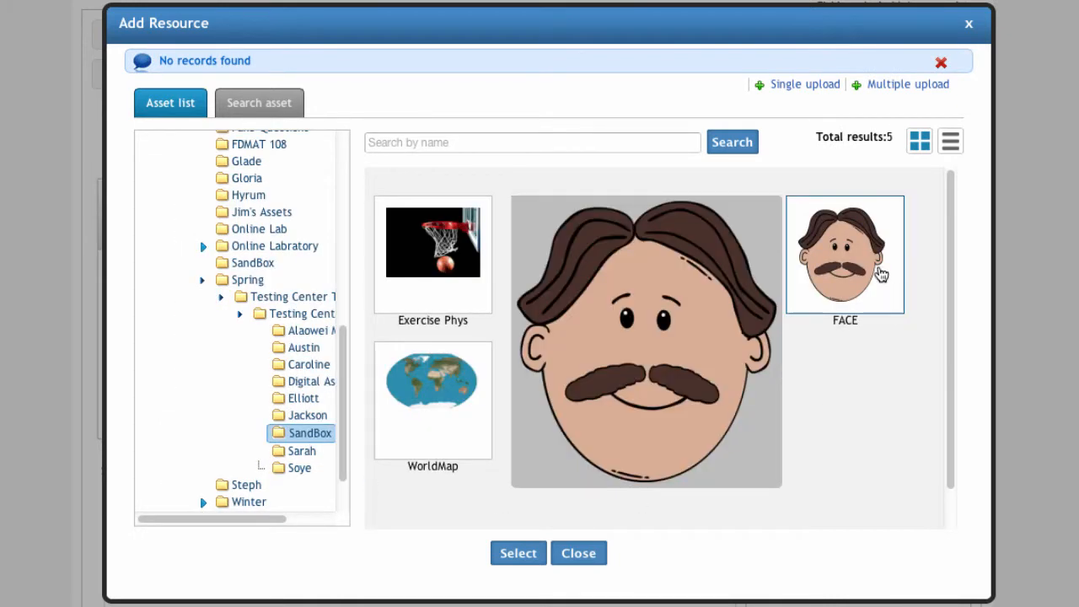
{"action": "left_click", "coordinate": [877, 272]}
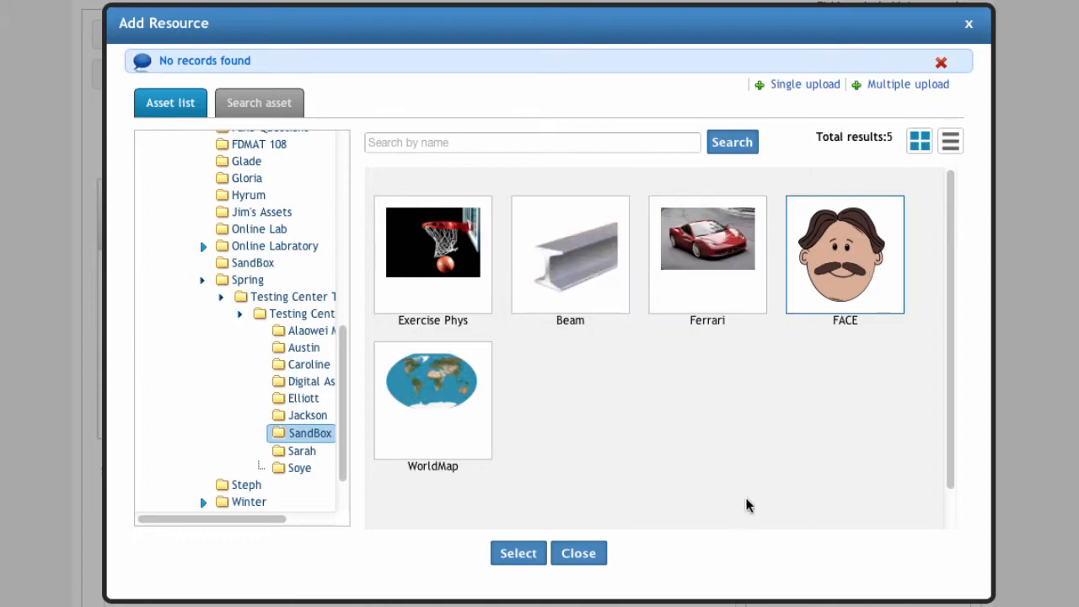
{"action": "left_click", "coordinate": [522, 554]}
Step: Set a custom image size of 500 px height and 500 px width, and reload the face image
{"action": "scroll", "coordinate": [44, 510], "scroll_direction": "down", "scroll_amount": 5}
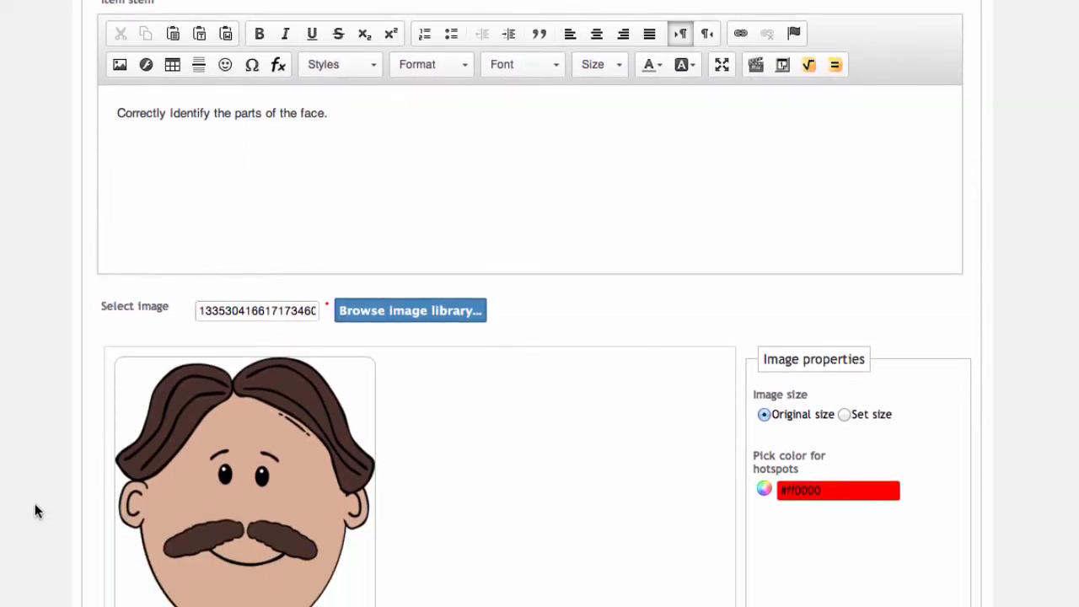
{"action": "scroll", "coordinate": [35, 508], "scroll_direction": "down", "scroll_amount": 2}
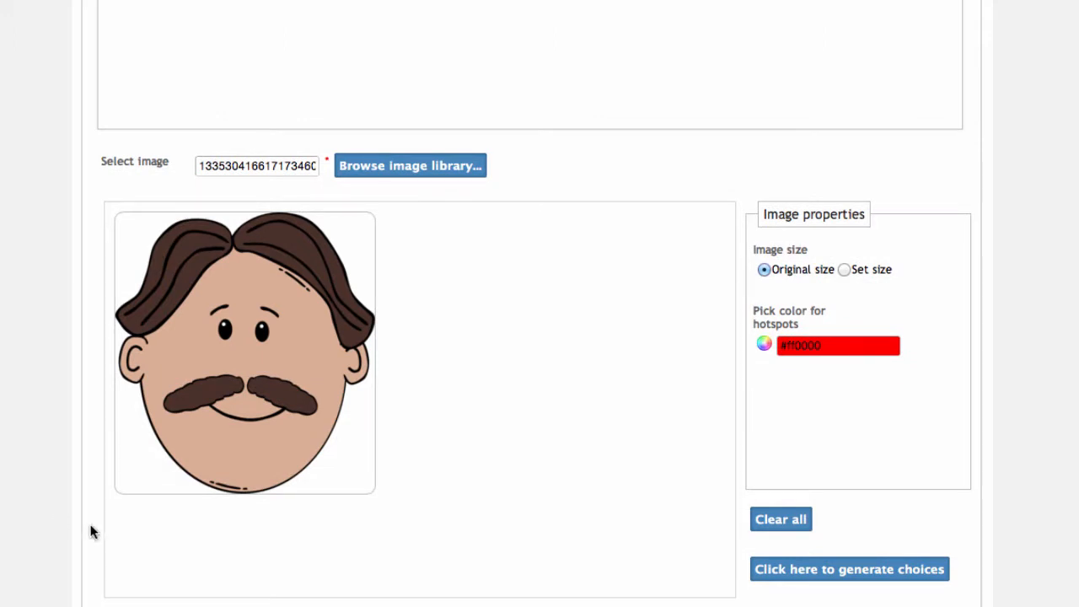
{"action": "left_click", "coordinate": [845, 270]}
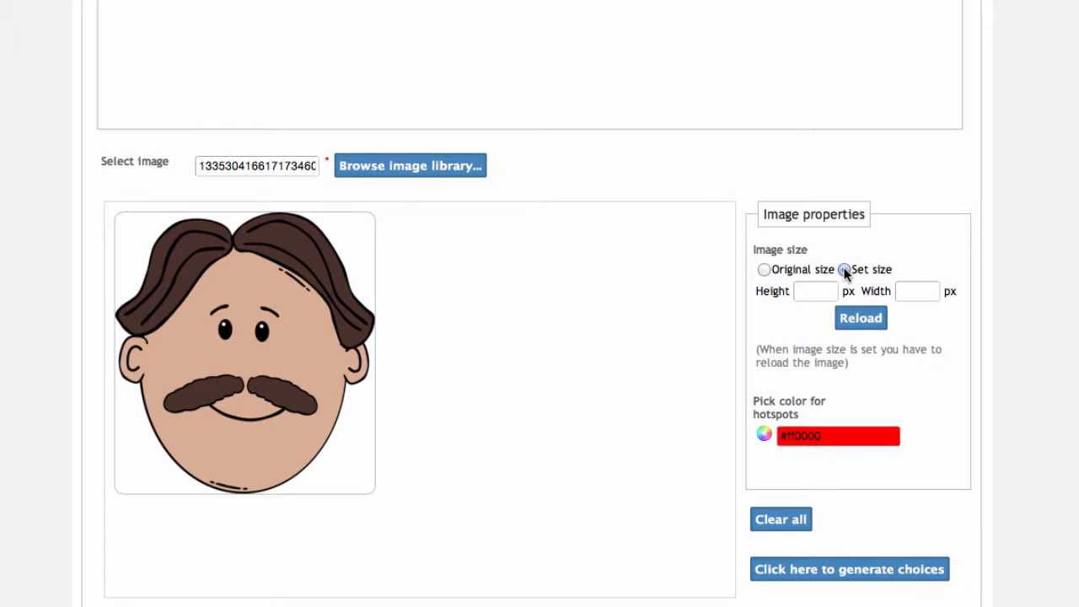
{"action": "left_click", "coordinate": [818, 290]}
{"action": "type", "text": "500"}
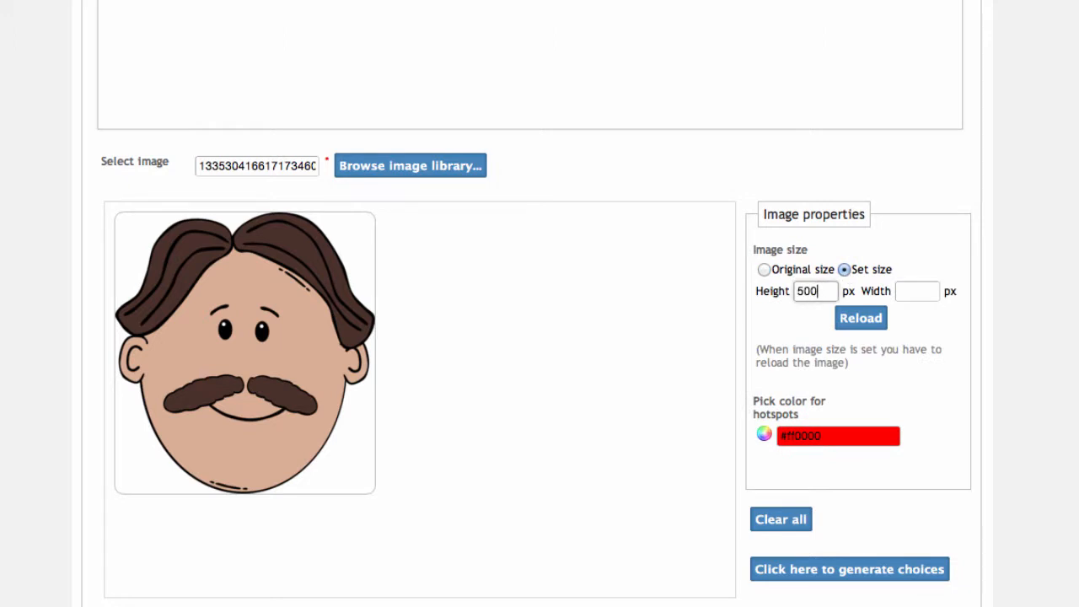
{"action": "key", "text": "Tab"}
{"action": "type", "text": "500"}
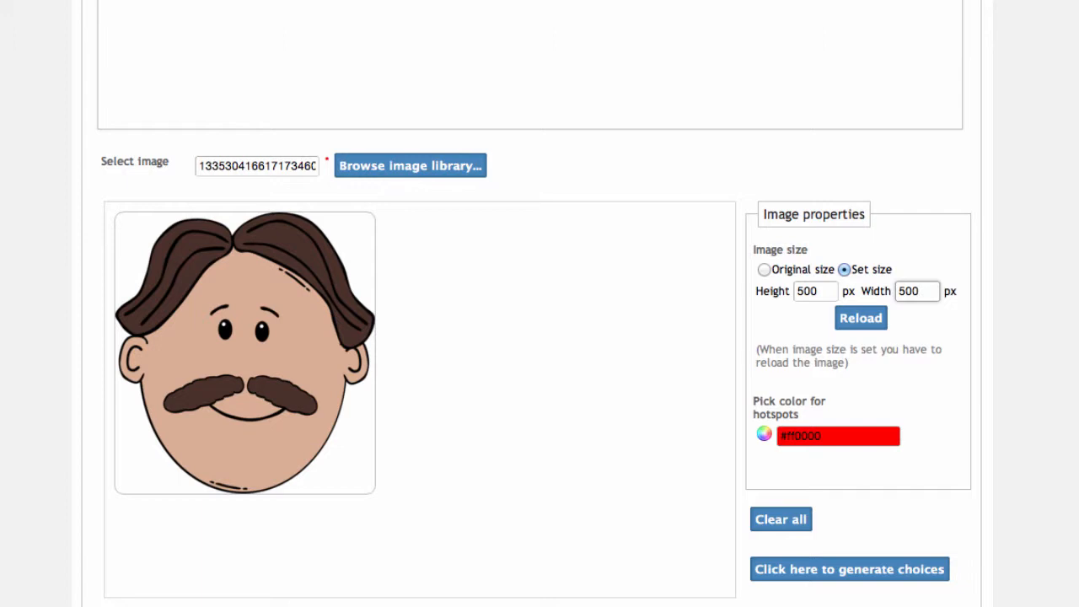
{"action": "left_click", "coordinate": [861, 323]}
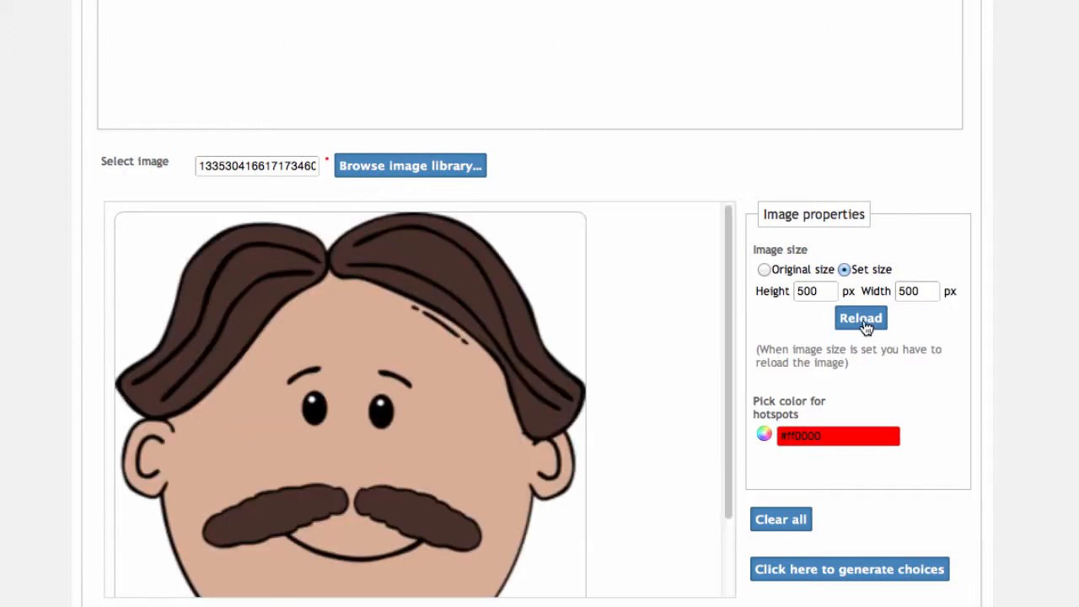
Step: Change the face image's height and width to 300 px each and reload it
{"action": "left_click", "coordinate": [818, 293]}
{"action": "left_click_drag", "start_coordinate": [819, 294], "coordinate": [767, 291]}
{"action": "type", "text": "300"}
{"action": "left_click_drag", "start_coordinate": [930, 291], "coordinate": [899, 291]}
{"action": "type", "text": "300"}
{"action": "left_click", "coordinate": [870, 327]}
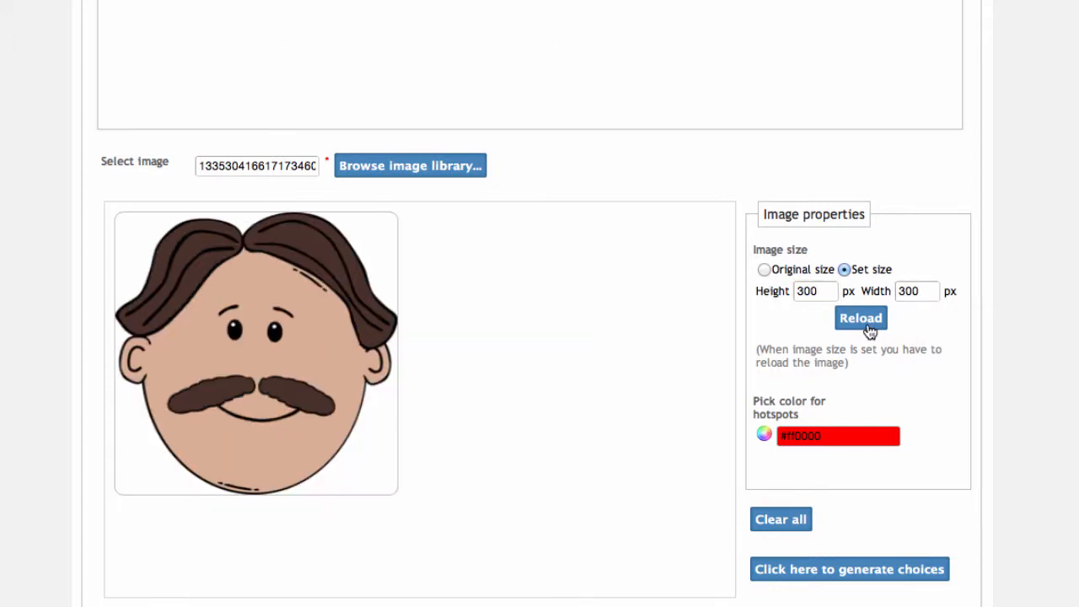
Step: Return the face image to its original size and set the hotspot color to #CC0000
{"action": "left_click", "coordinate": [764, 269]}
{"action": "left_click", "coordinate": [764, 344]}
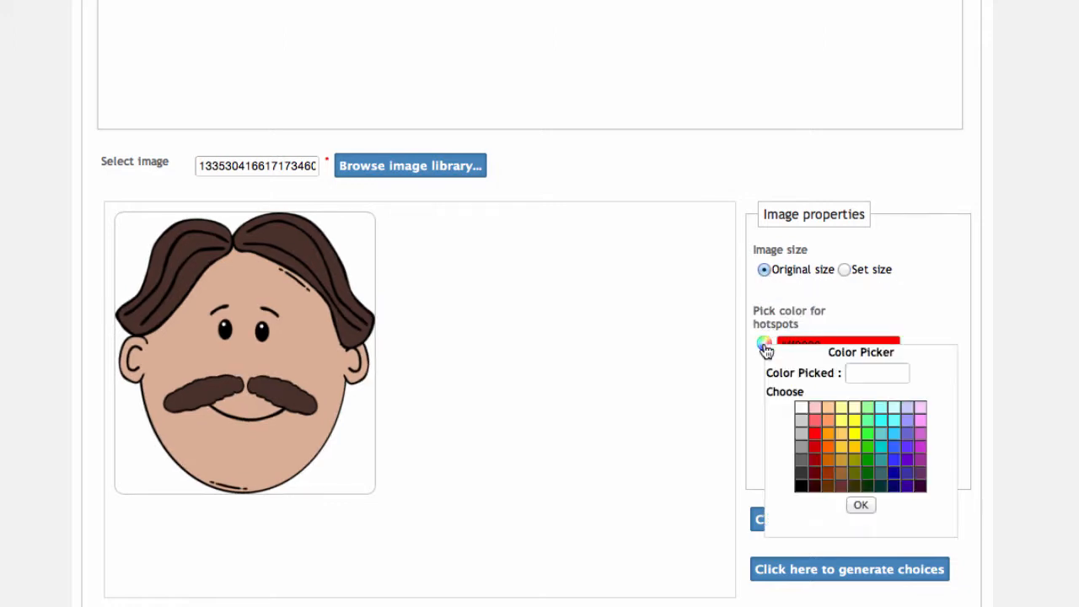
{"action": "left_click", "coordinate": [893, 461]}
{"action": "left_click", "coordinate": [840, 447]}
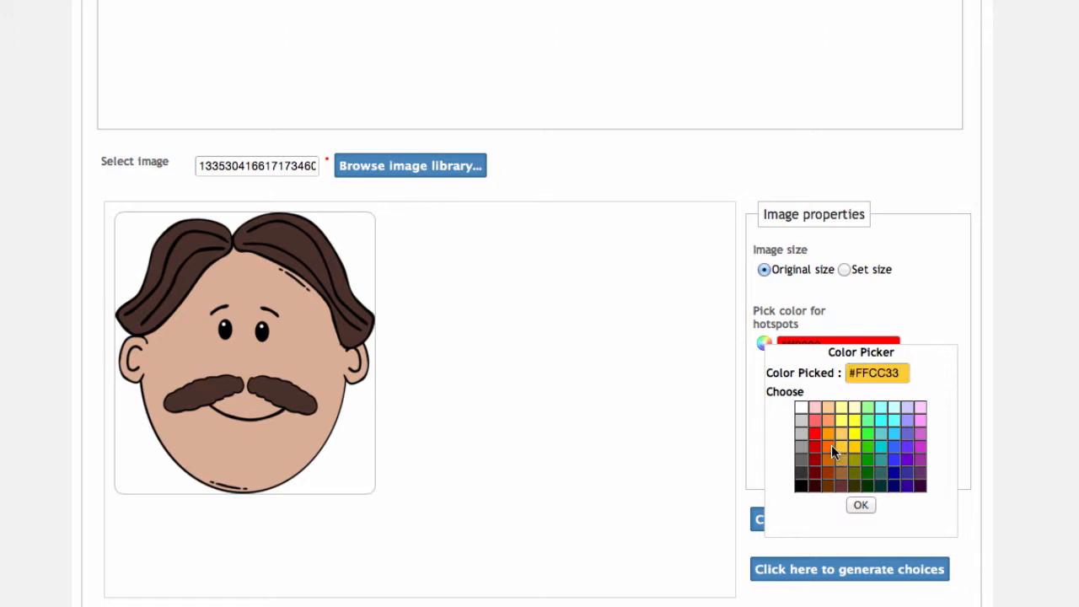
{"action": "left_click", "coordinate": [829, 445]}
{"action": "left_click", "coordinate": [814, 446]}
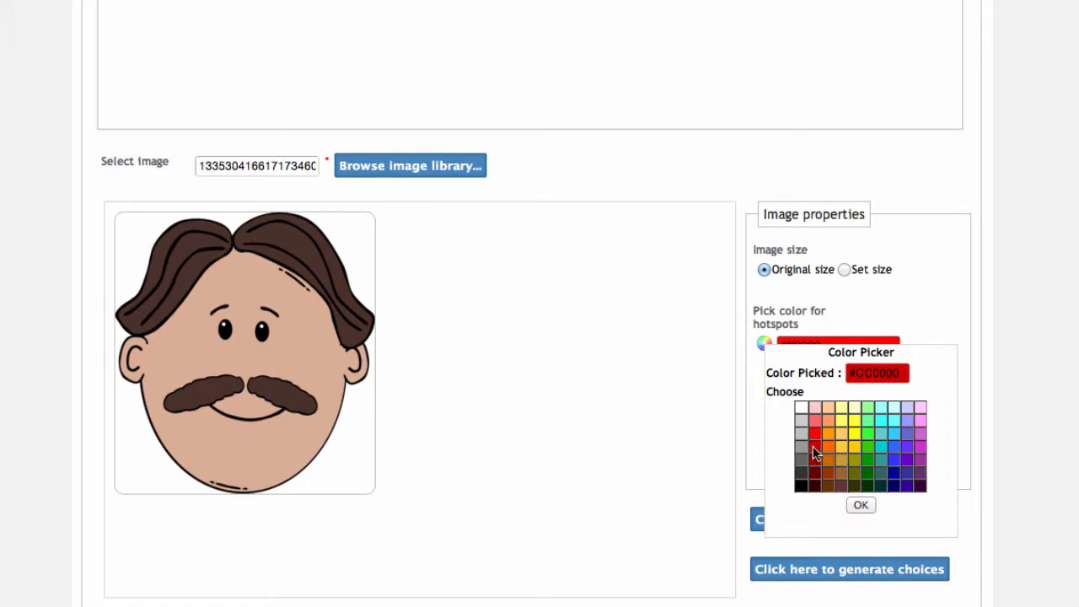
{"action": "left_click", "coordinate": [861, 505]}
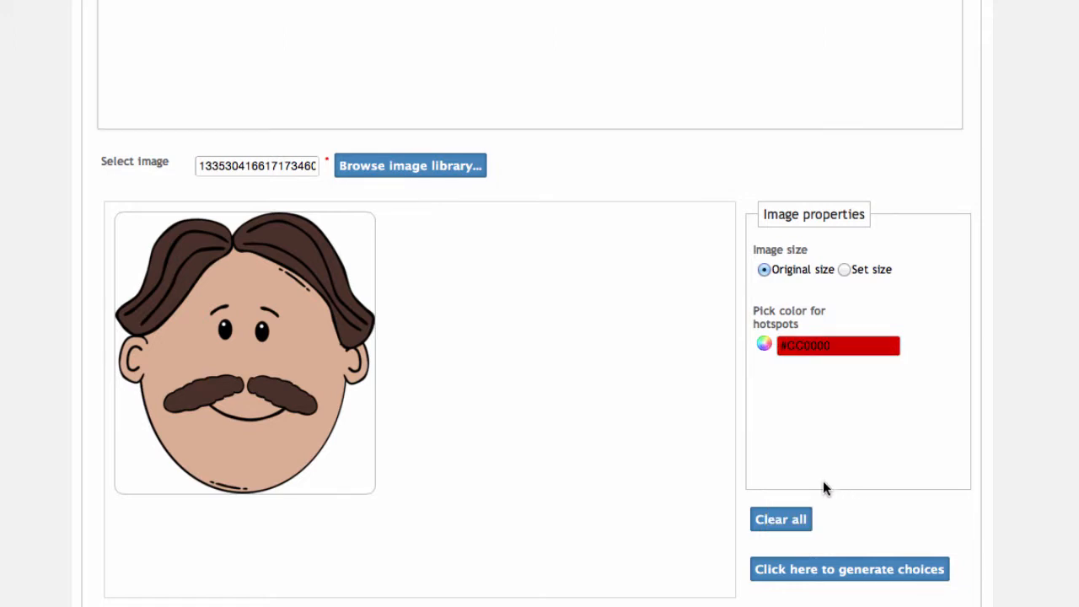
Step: Place trial hotspots on the hair, beside an eye and on the chin, move the eye hotspot, and clear them all
{"action": "left_click", "coordinate": [295, 236]}
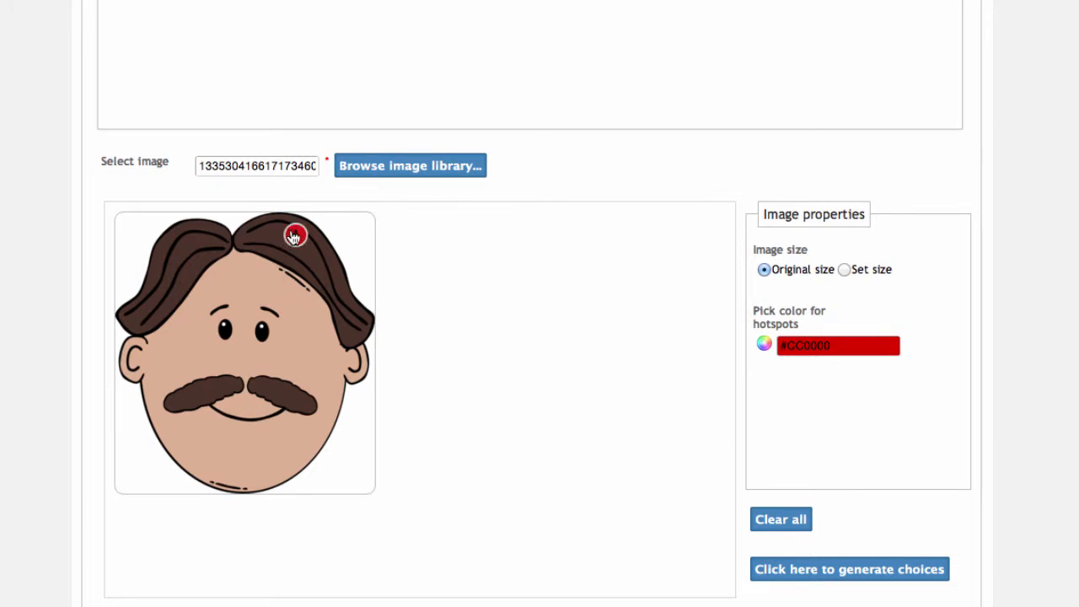
{"action": "left_click", "coordinate": [280, 329]}
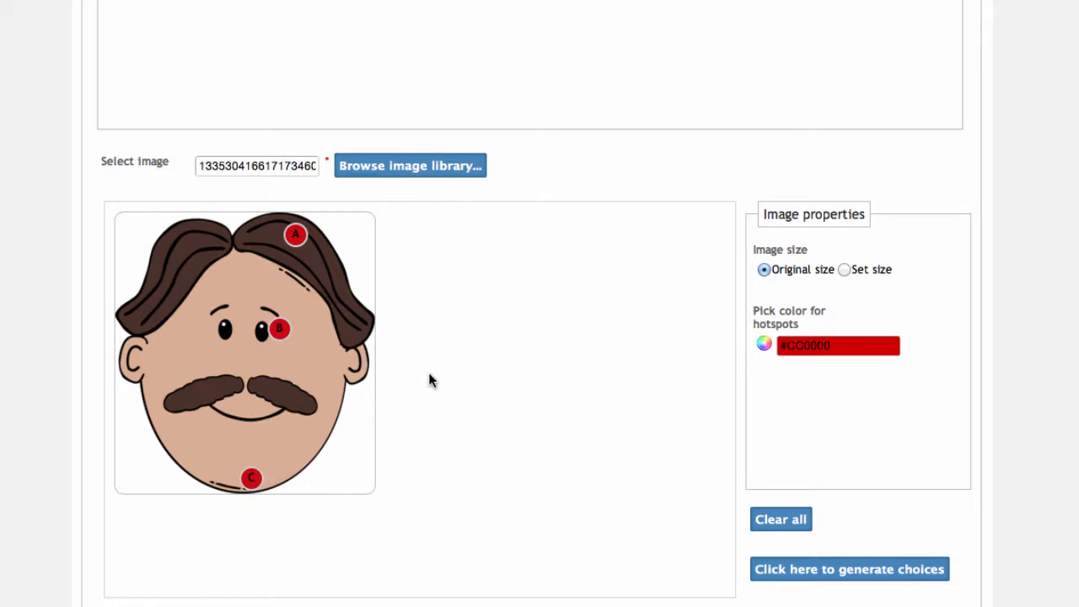
{"action": "mouse_move", "coordinate": [281, 329]}
{"action": "left_mouse_down"}
{"action": "mouse_move", "coordinate": [247, 301]}
{"action": "mouse_move", "coordinate": [199, 310]}
{"action": "mouse_move", "coordinate": [189, 333]}
{"action": "left_mouse_up"}
{"action": "left_click", "coordinate": [783, 525]}
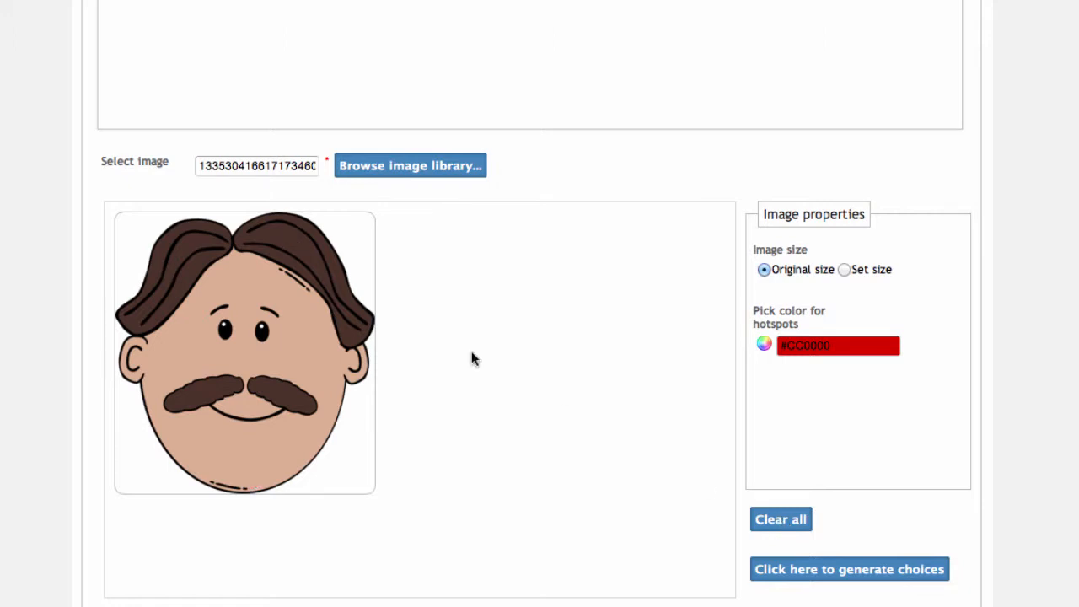
Step: Place hotspots A on the hair, B beside the eye and C on the mustache, and generate their choices
{"action": "left_click", "coordinate": [289, 240]}
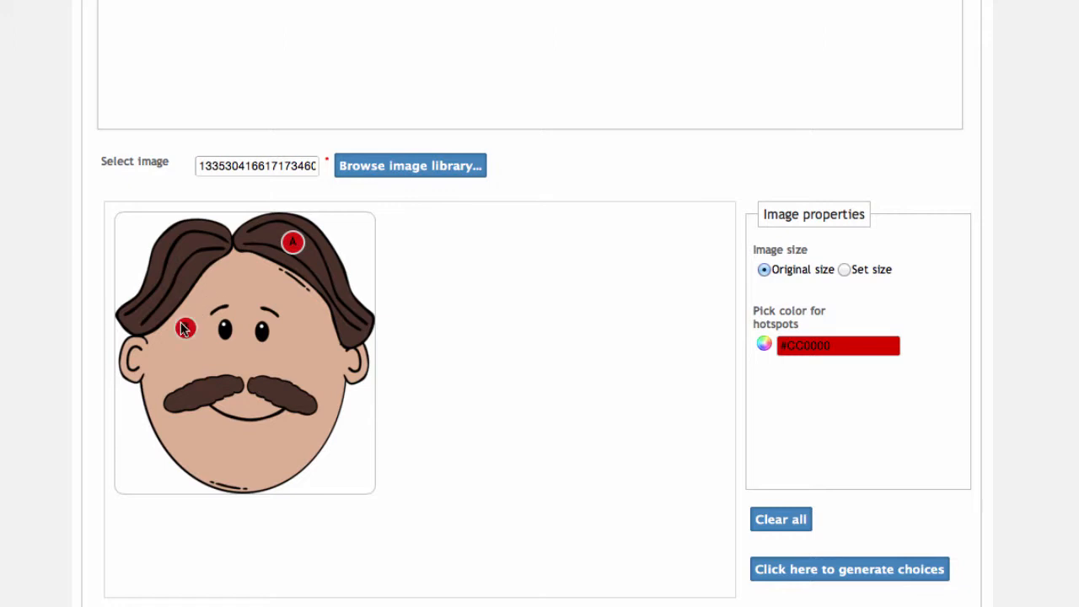
{"action": "left_click", "coordinate": [316, 388]}
{"action": "left_click", "coordinate": [849, 576]}
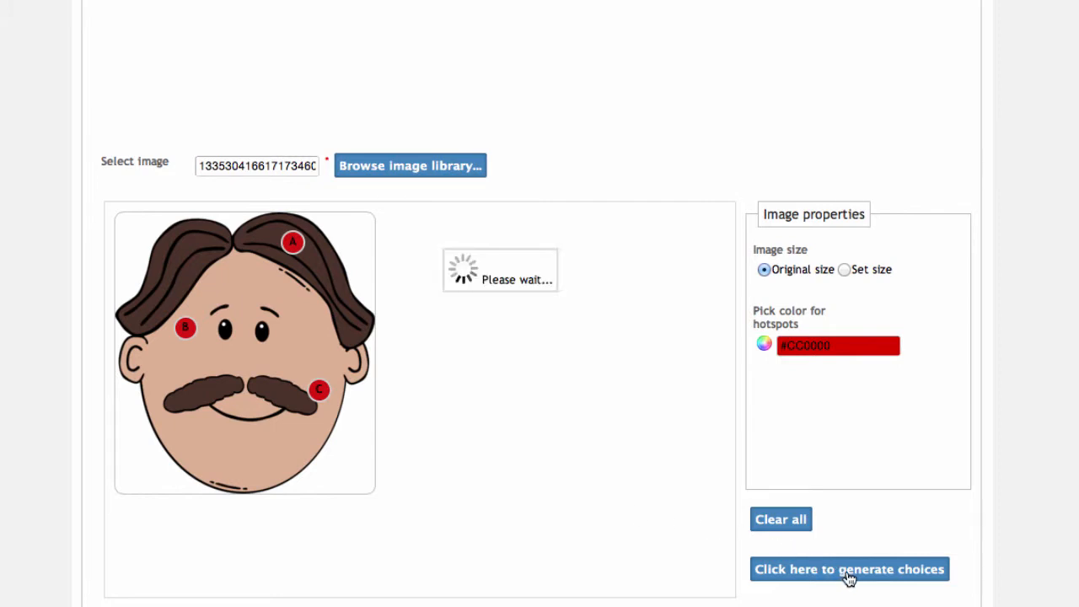
Step: Try the Item level scoring pattern in the choice details and return it to Choice level
{"action": "scroll", "coordinate": [995, 475], "scroll_direction": "down", "scroll_amount": 5}
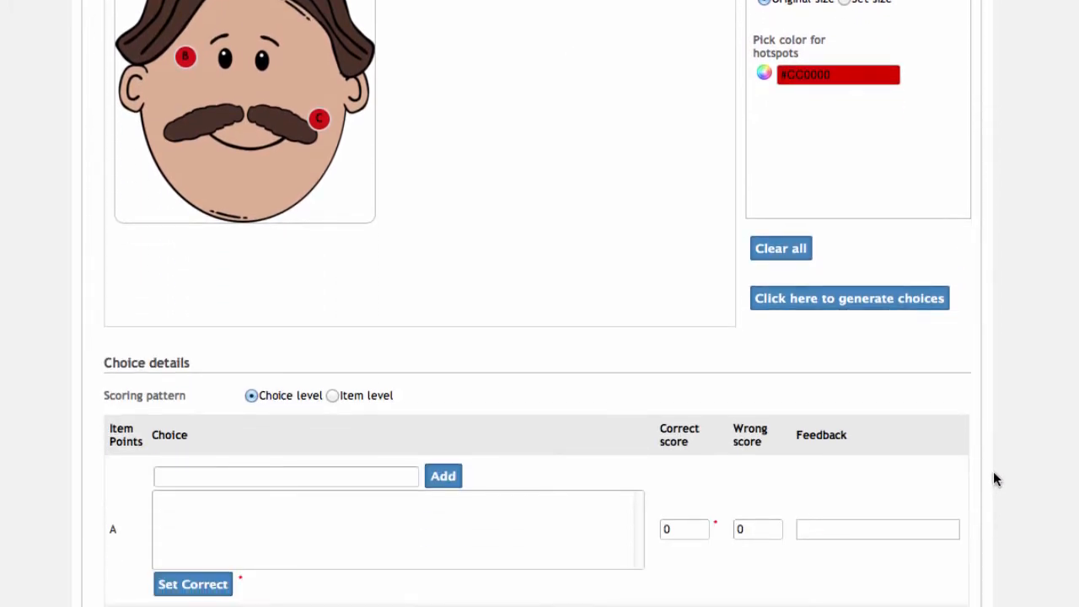
{"action": "scroll", "coordinate": [998, 473], "scroll_direction": "down", "scroll_amount": 3}
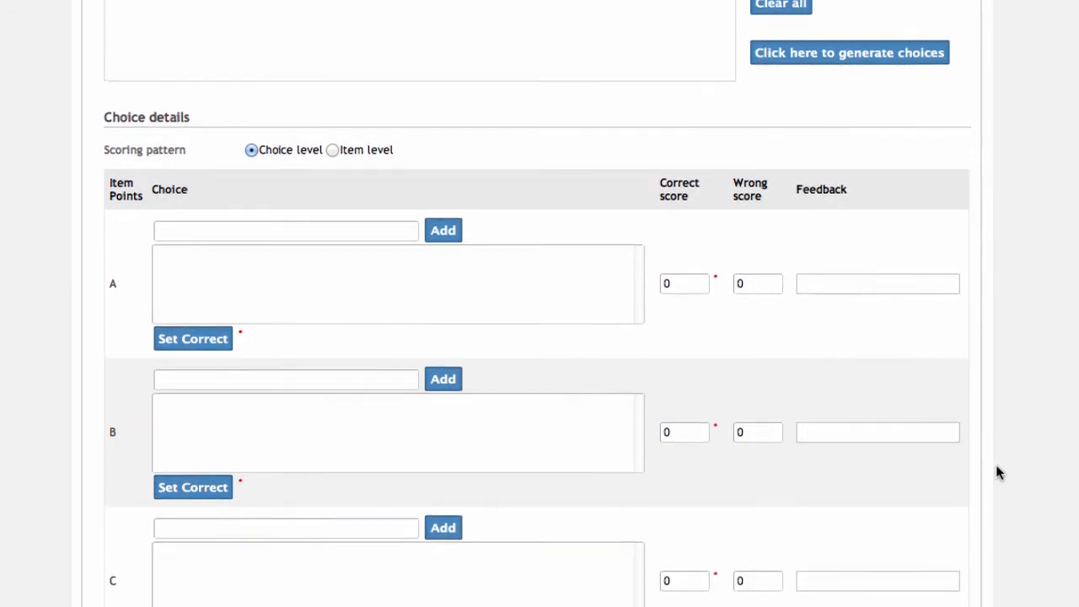
{"action": "scroll", "coordinate": [983, 477], "scroll_direction": "down", "scroll_amount": 1}
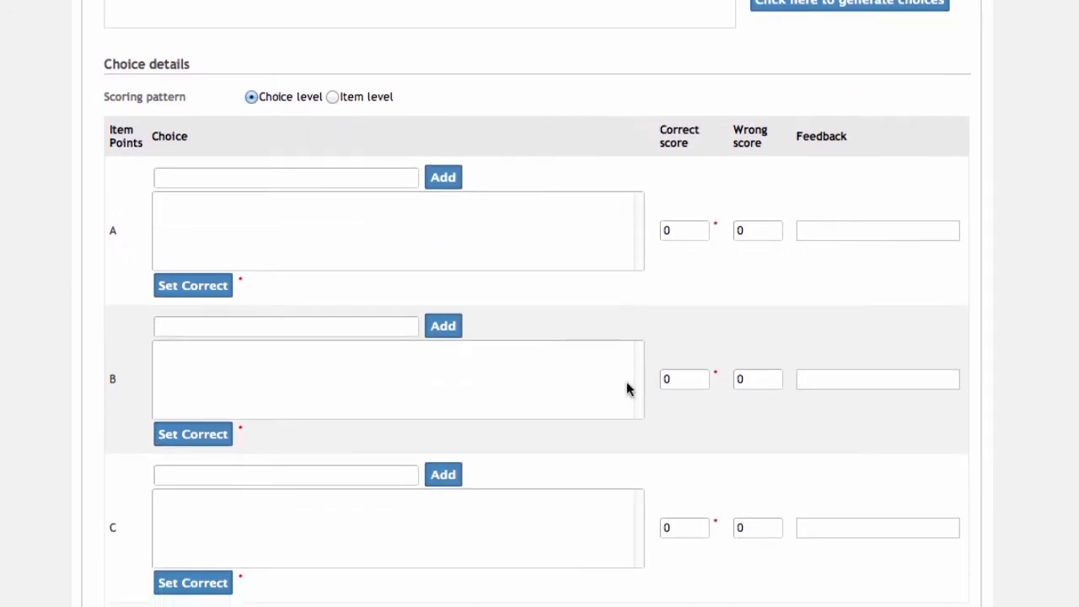
{"action": "left_click", "coordinate": [236, 158]}
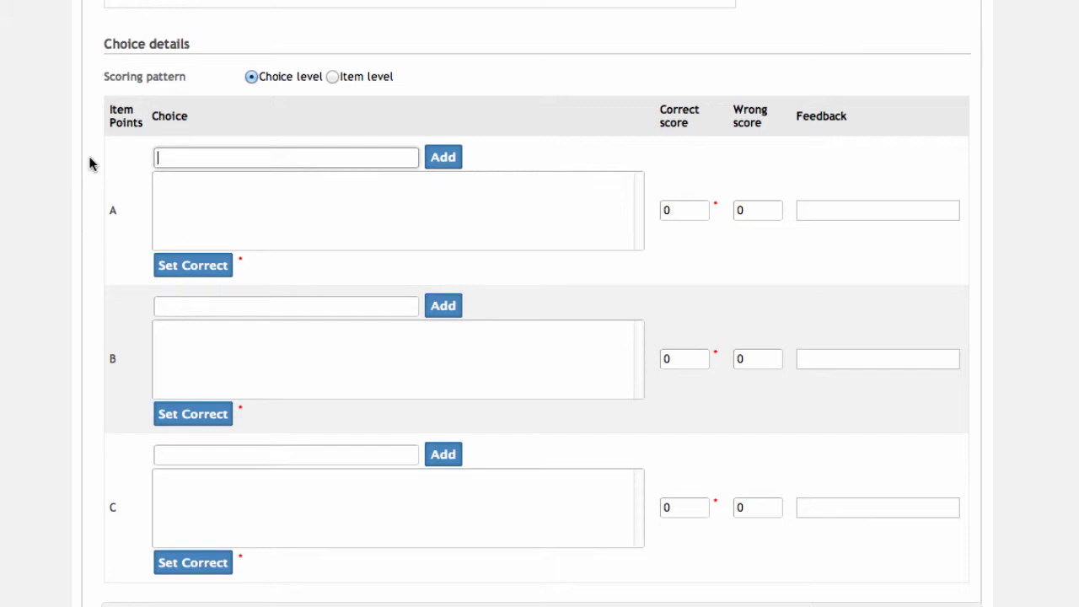
{"action": "left_click", "coordinate": [252, 78]}
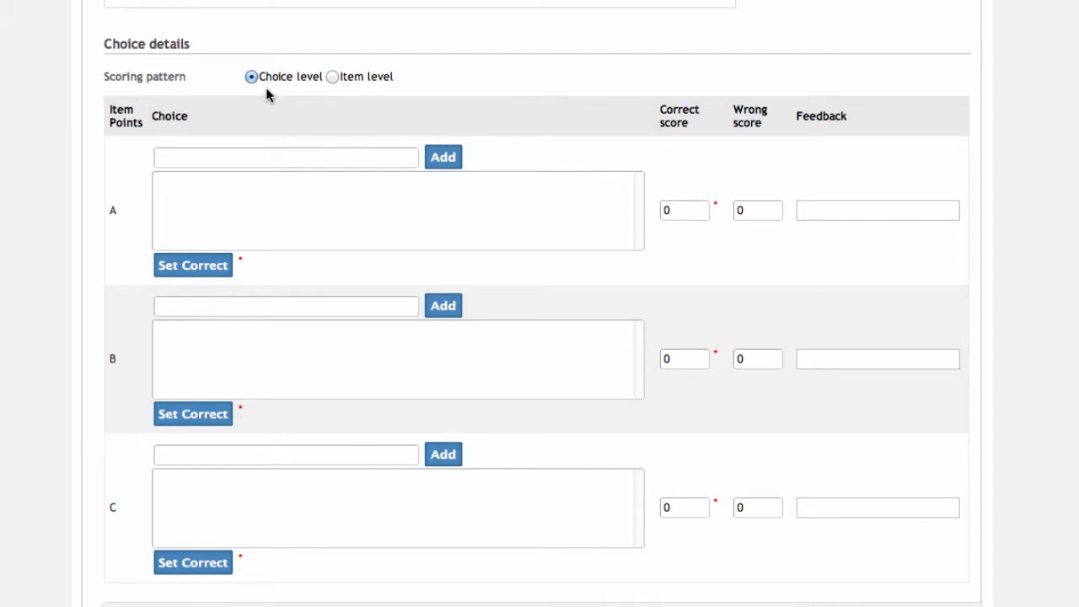
{"action": "left_click", "coordinate": [334, 78]}
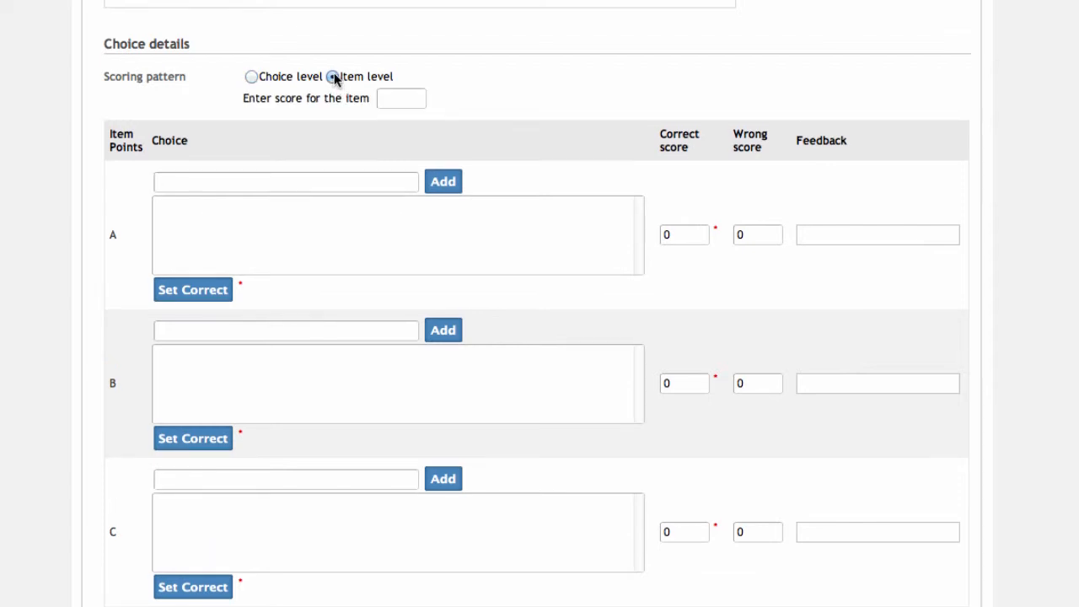
{"action": "left_click", "coordinate": [399, 100]}
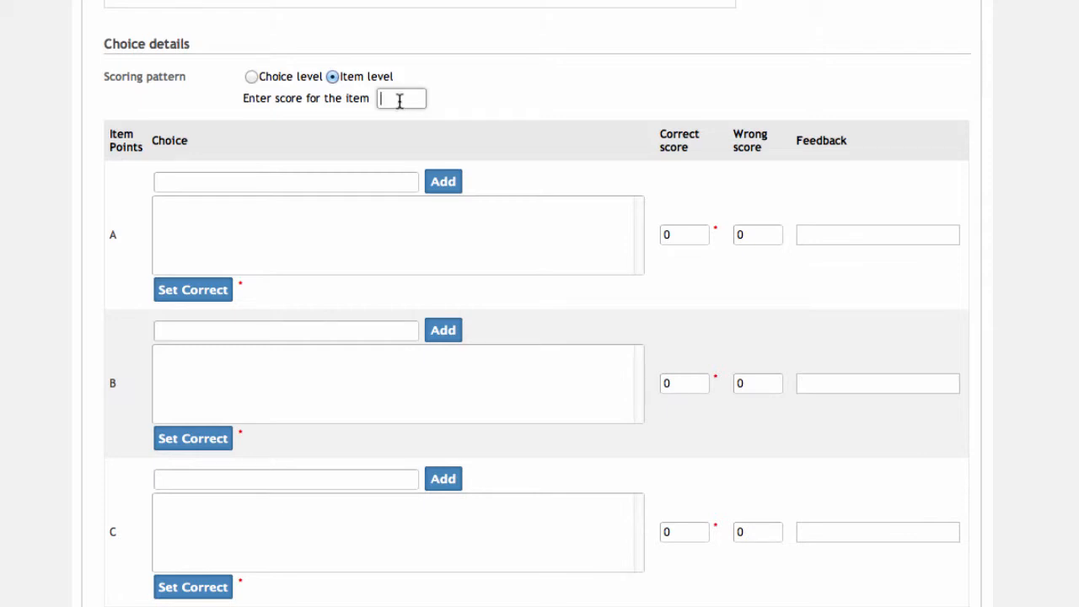
{"action": "left_click", "coordinate": [251, 77]}
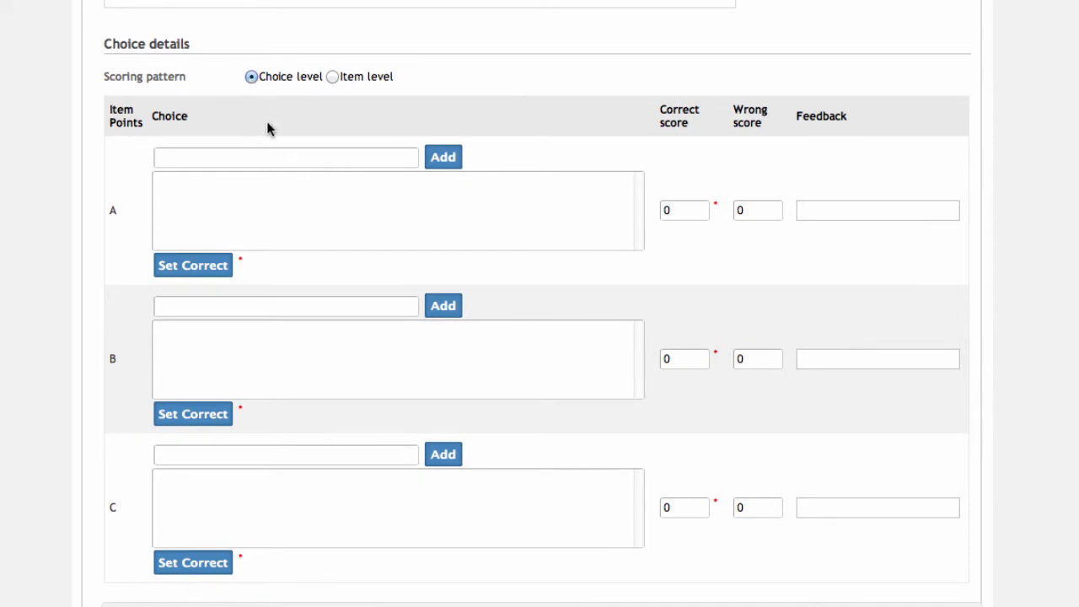
Step: Add the choices Hair, Eyes and Mustache to item point A
{"action": "left_click", "coordinate": [213, 154]}
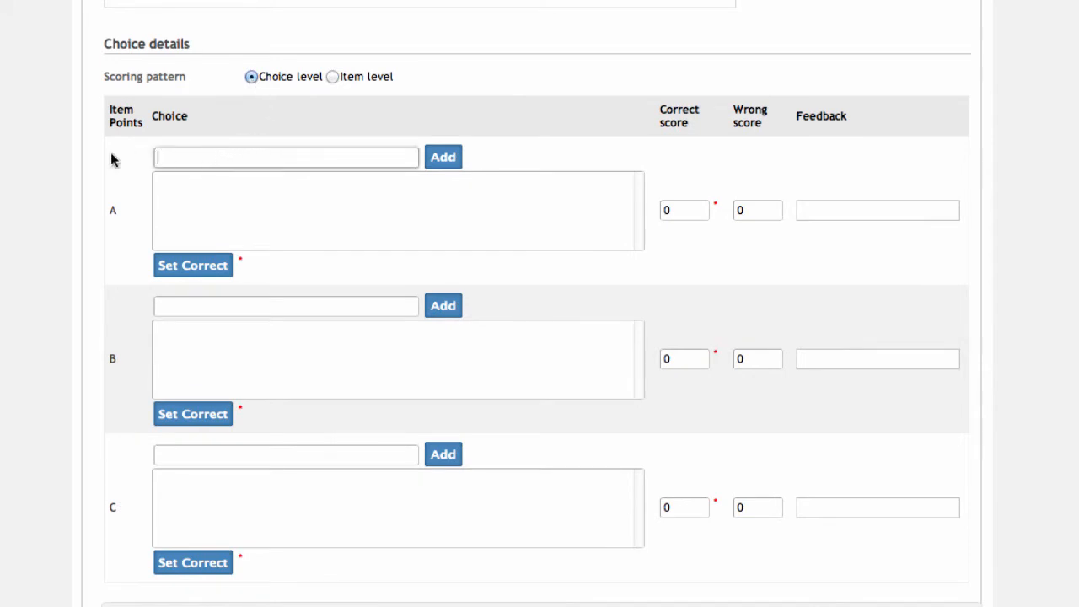
{"action": "type", "text": "Hair"}
{"action": "left_click", "coordinate": [442, 162]}
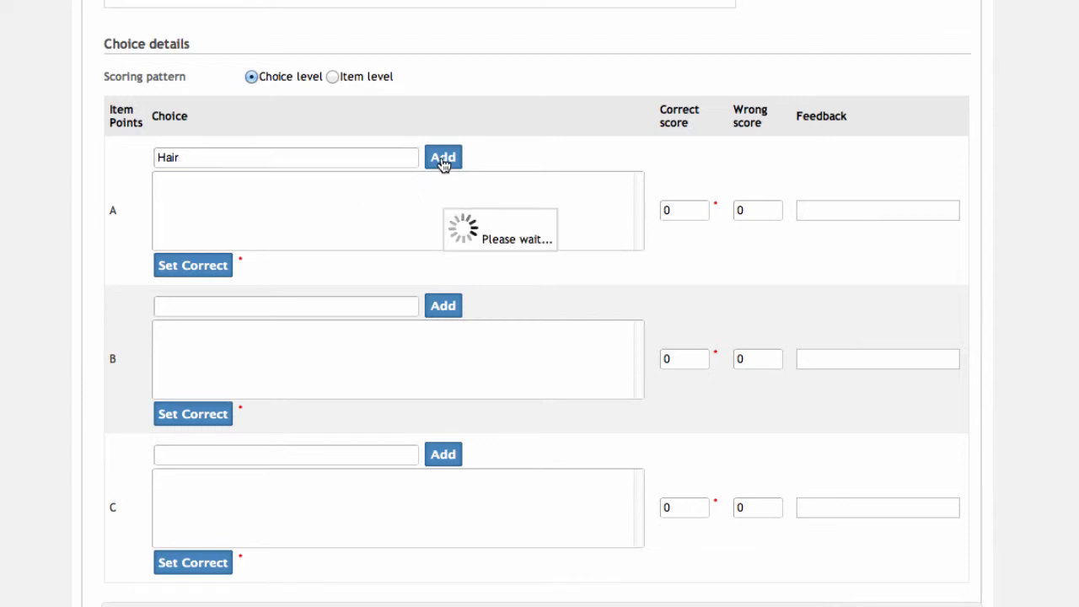
{"action": "left_click", "coordinate": [411, 157]}
{"action": "type", "text": "Eyes"}
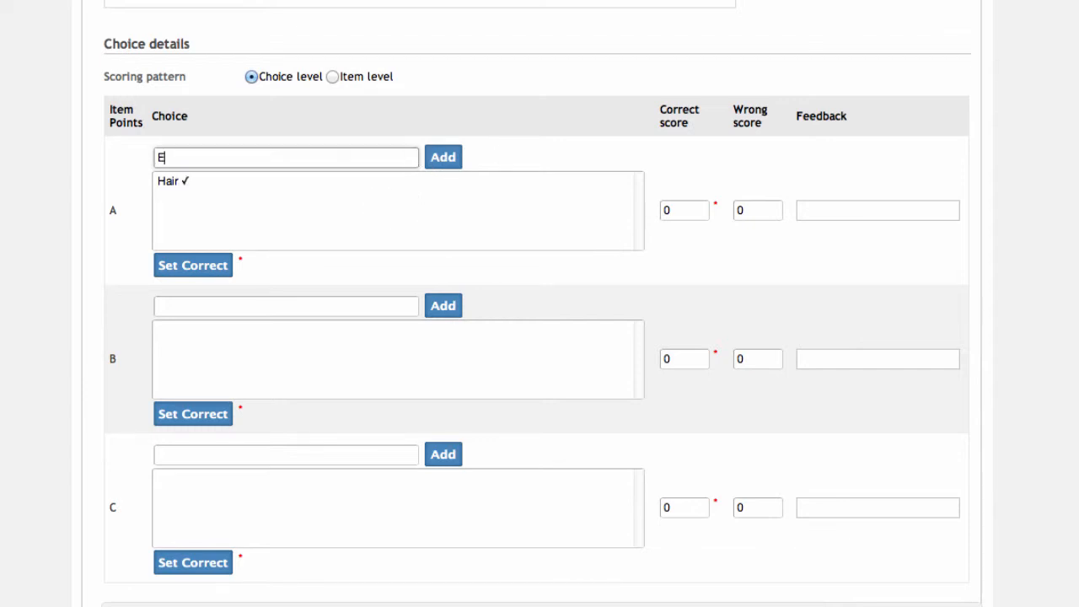
{"action": "left_click", "coordinate": [451, 160]}
{"action": "left_click", "coordinate": [403, 156]}
{"action": "type", "text": "Mustache"}
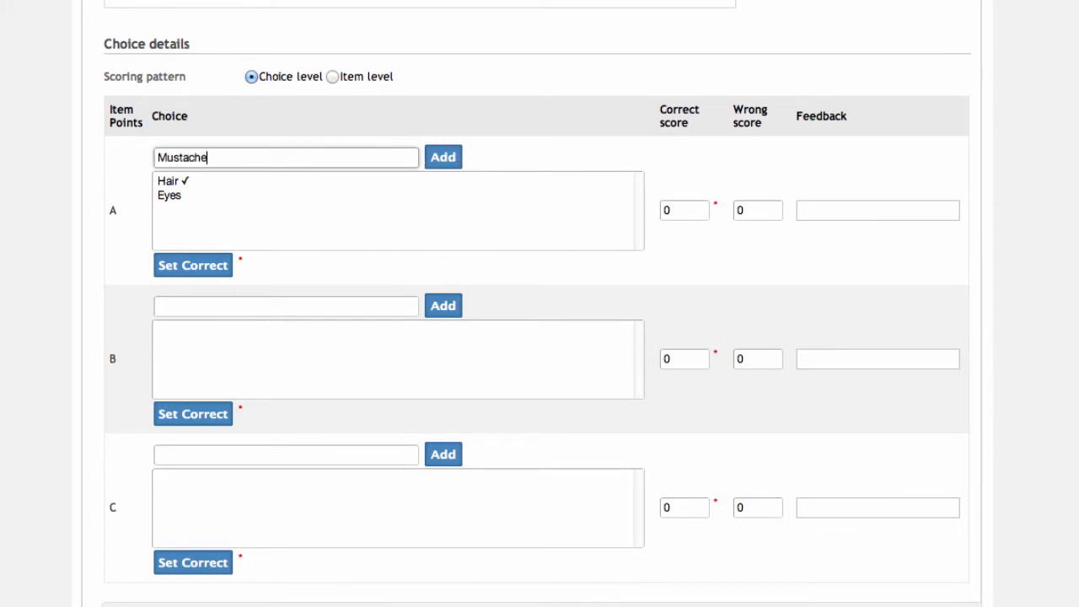
{"action": "left_click", "coordinate": [446, 158]}
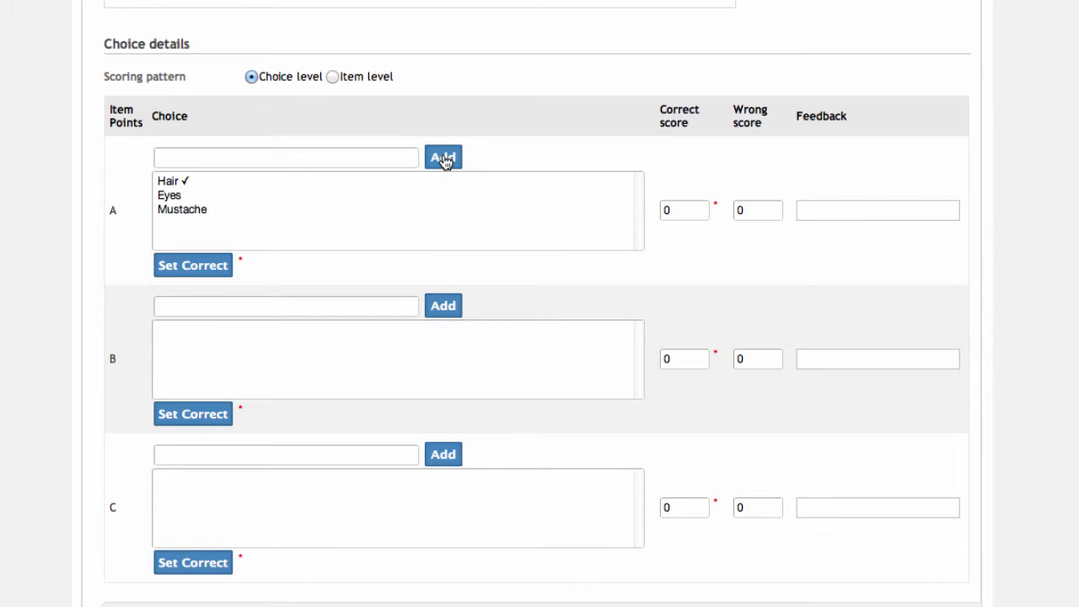
Step: Mark Eyes as the correct choice for item point A and change the correct choice back to Hair
{"action": "left_click", "coordinate": [177, 195]}
{"action": "left_click", "coordinate": [191, 266]}
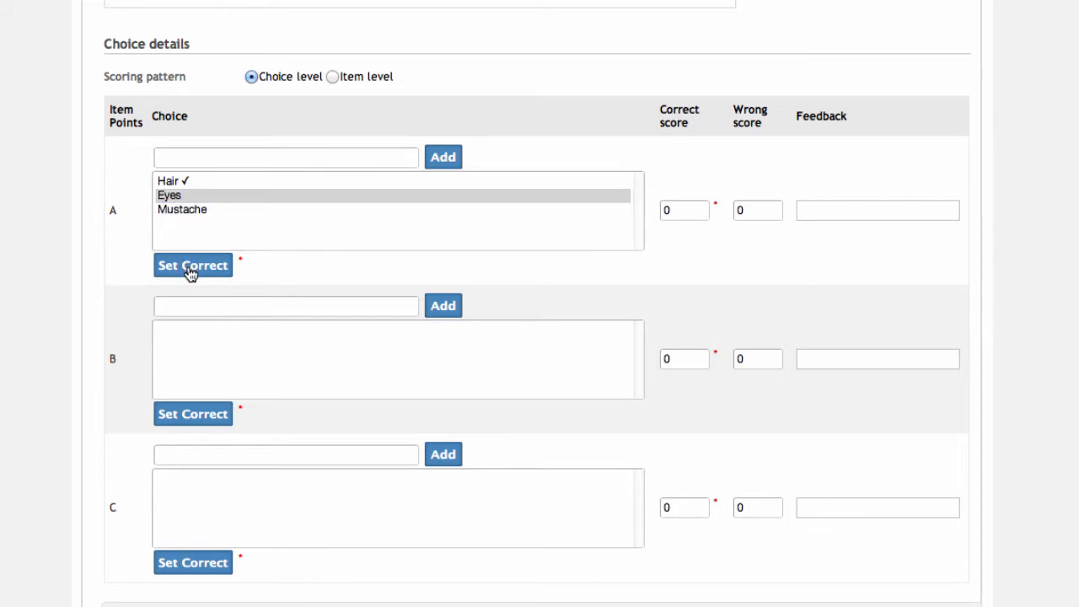
{"action": "left_click", "coordinate": [174, 182]}
{"action": "left_click", "coordinate": [187, 267]}
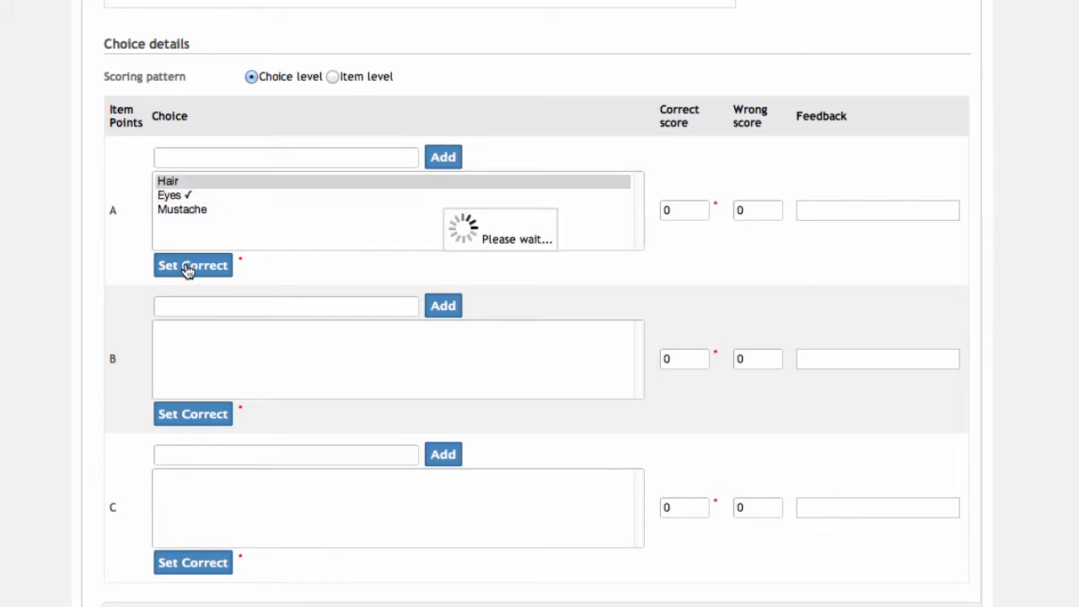
Step: Add the choices Eyes, Hair and Mustache to item point B, with Eyes first as the correct one
{"action": "left_click", "coordinate": [235, 305]}
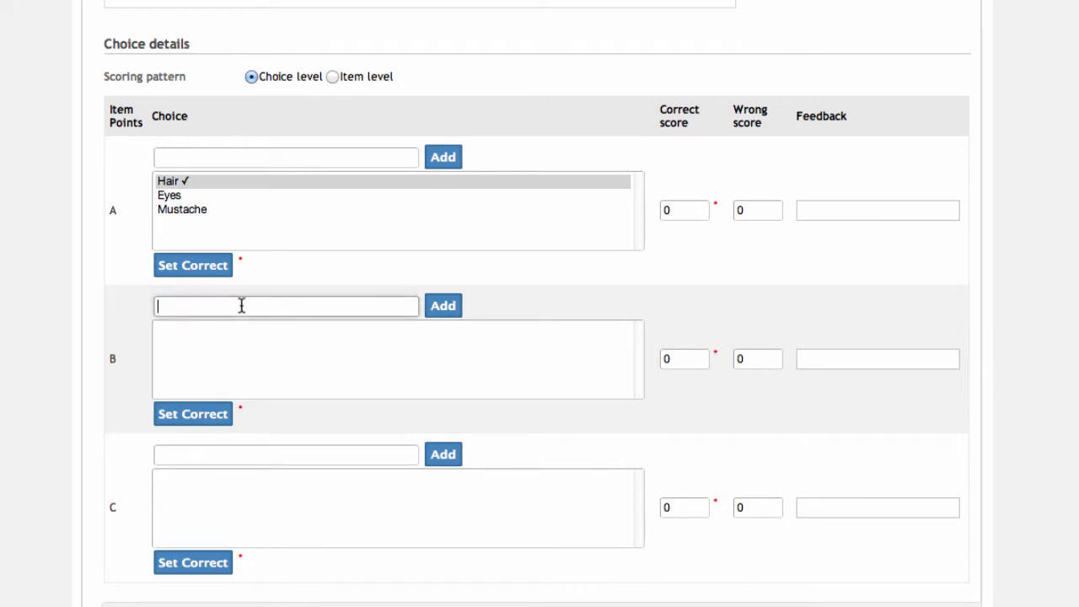
{"action": "type", "text": "Eyes"}
{"action": "left_click", "coordinate": [448, 308]}
{"action": "left_click", "coordinate": [398, 306]}
{"action": "type", "text": "Hair"}
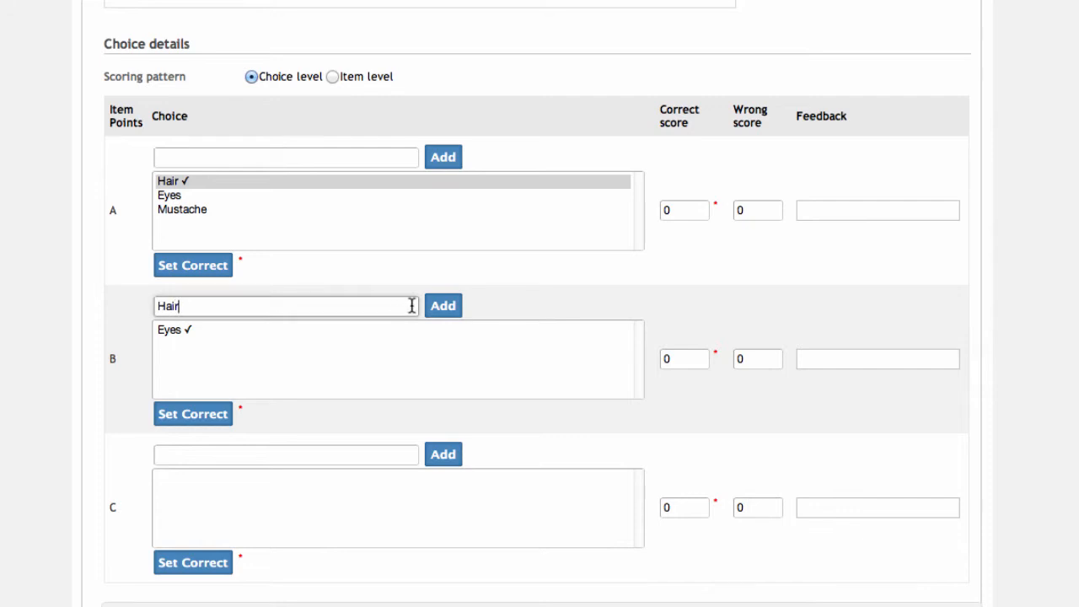
{"action": "left_click", "coordinate": [456, 307]}
{"action": "left_click", "coordinate": [404, 306]}
{"action": "type", "text": "Mustache"}
{"action": "left_click", "coordinate": [453, 306]}
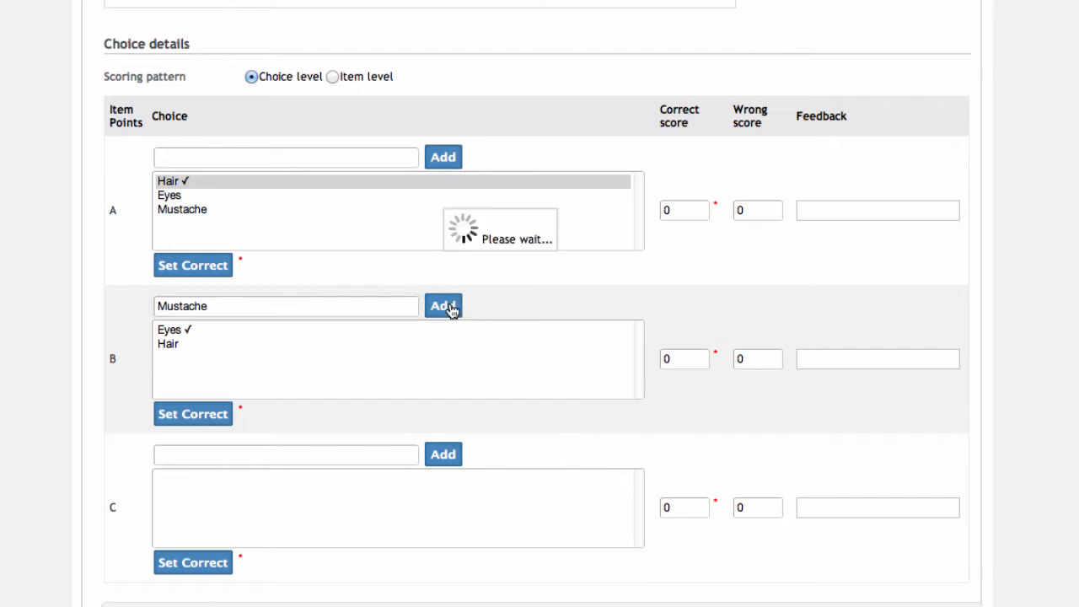
Step: Add the choices Mustache, Hair and Eyes to item point C, with Mustache first as the correct one
{"action": "left_click", "coordinate": [362, 453]}
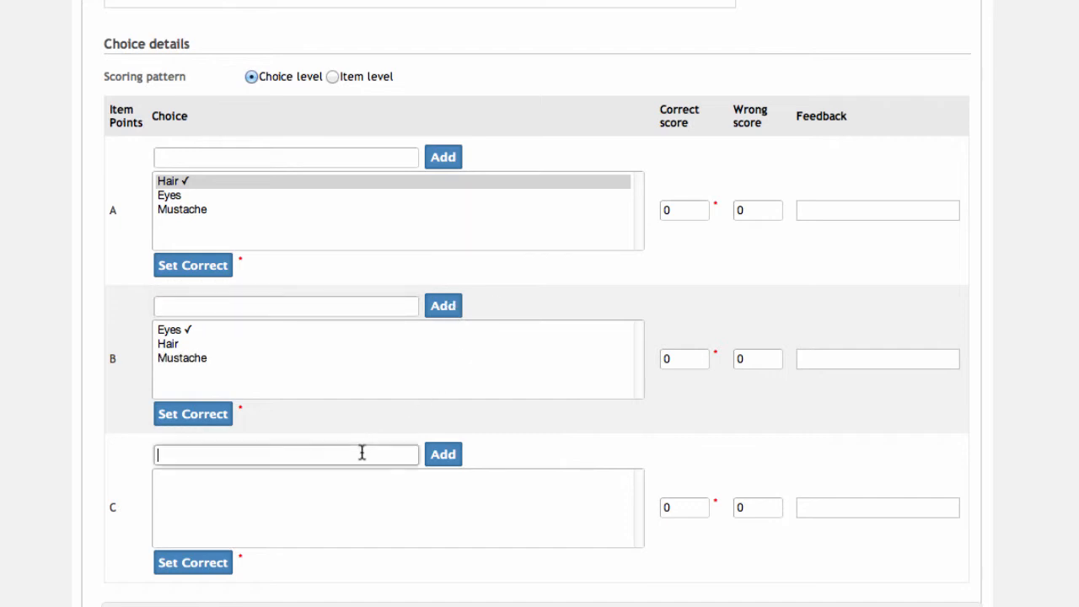
{"action": "type", "text": "Mustache"}
{"action": "left_click", "coordinate": [435, 460]}
{"action": "left_click", "coordinate": [405, 456]}
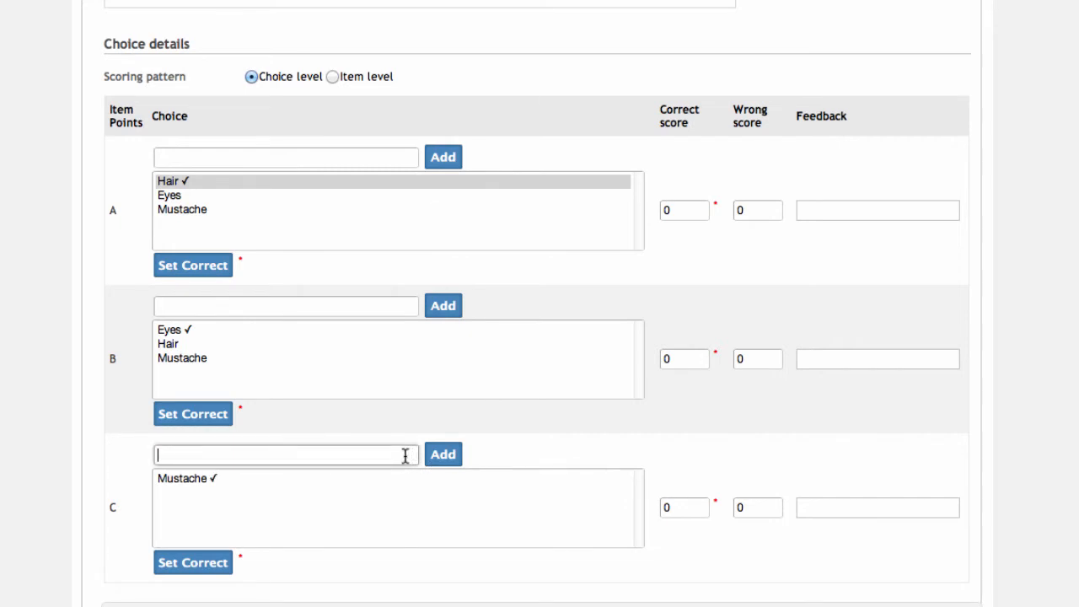
{"action": "type", "text": "Hair"}
{"action": "left_click", "coordinate": [434, 454]}
{"action": "left_click", "coordinate": [395, 456]}
{"action": "type", "text": "Eyes"}
{"action": "left_click", "coordinate": [453, 461]}
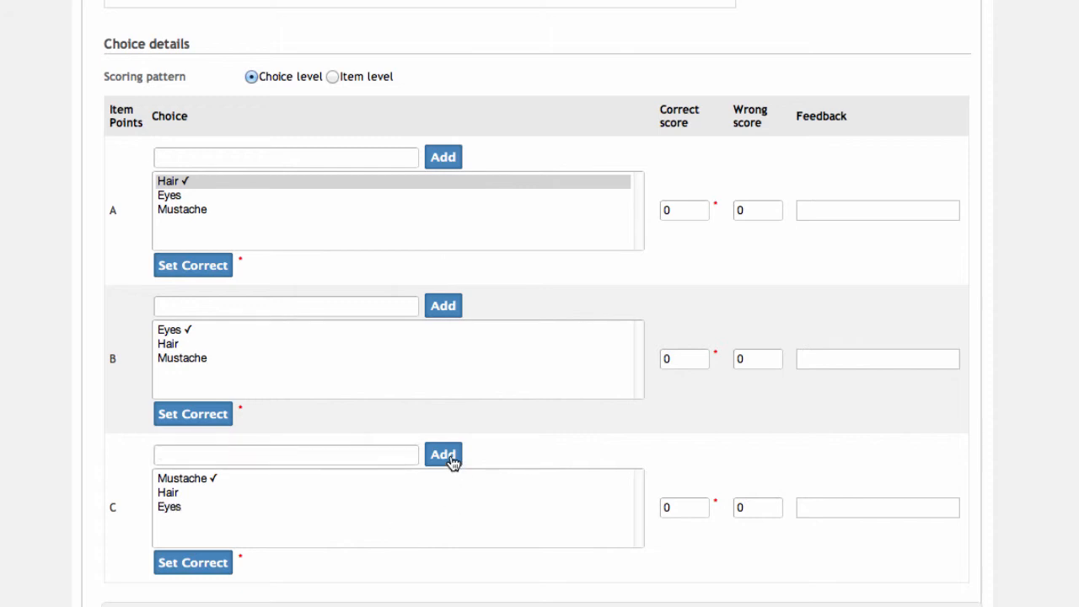
Step: Set the correct score of item points A, B and C to 1 each
{"action": "double_click", "coordinate": [686, 210]}
{"action": "type", "text": "1"}
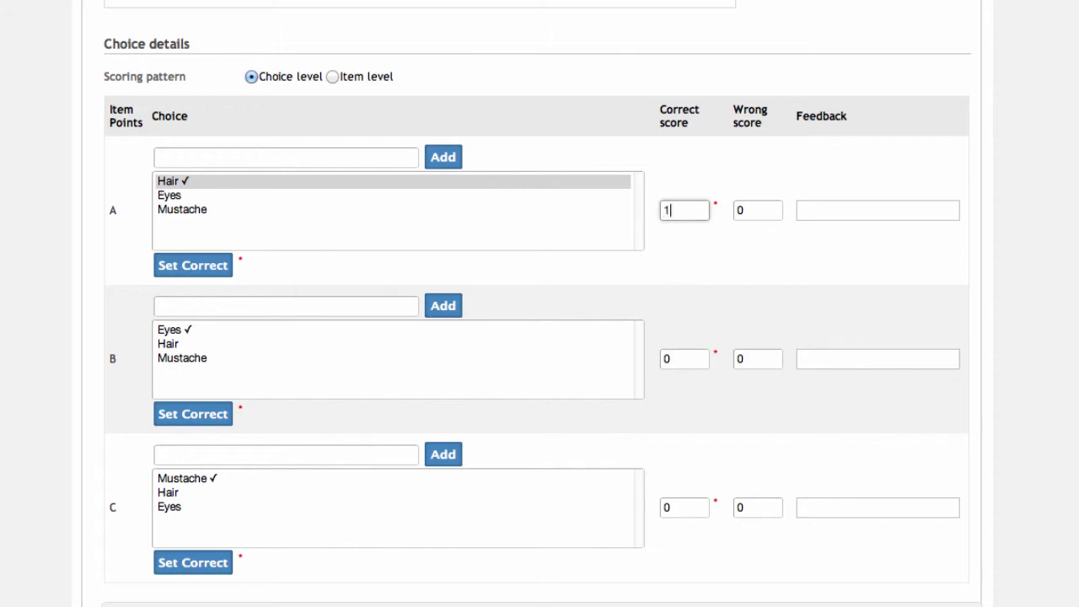
{"action": "key", "text": "Tab"}
{"action": "type", "text": "1"}
{"action": "key", "text": "Tab"}
{"action": "key", "text": "Tab"}
{"action": "key", "text": "Tab"}
{"action": "key", "text": "Tab"}
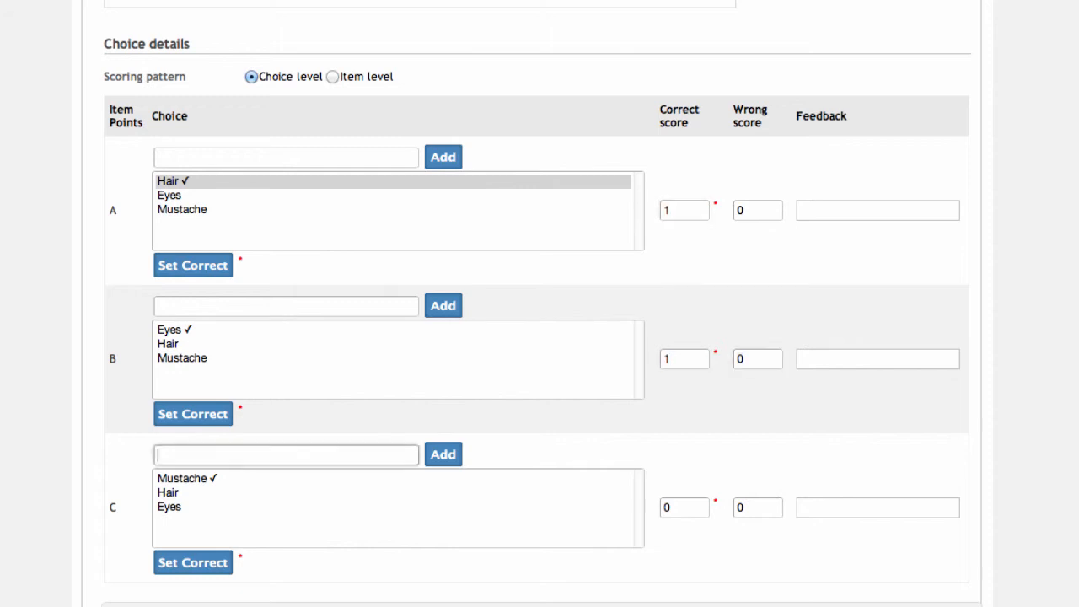
{"action": "type", "text": "1"}
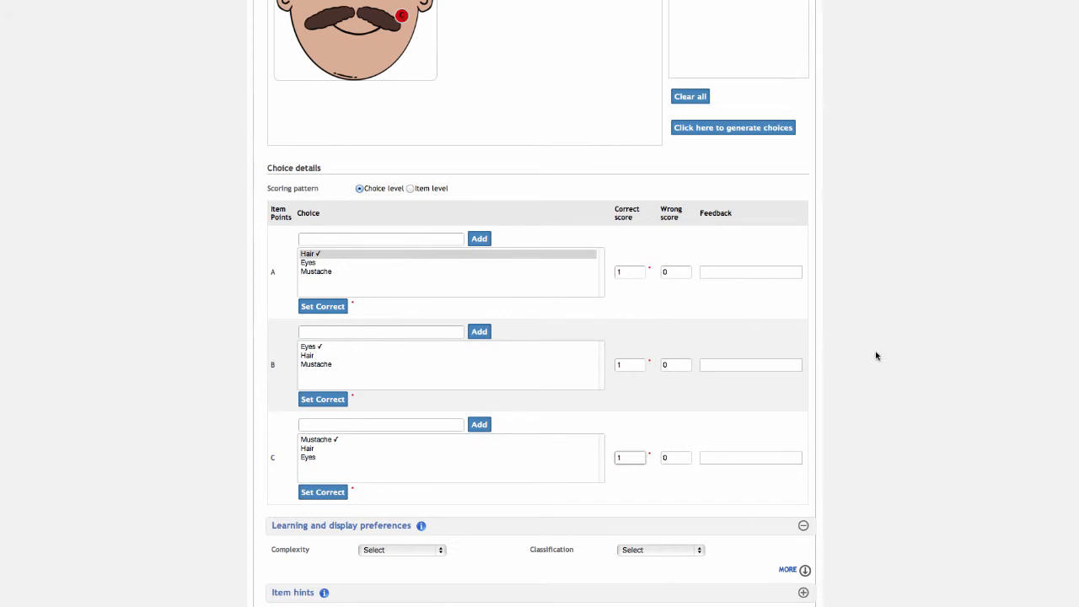
Step: Set the item's complexity to Easy and its classification to Knowledge, and save the item
{"action": "scroll", "coordinate": [877, 355], "scroll_direction": "down", "scroll_amount": 3}
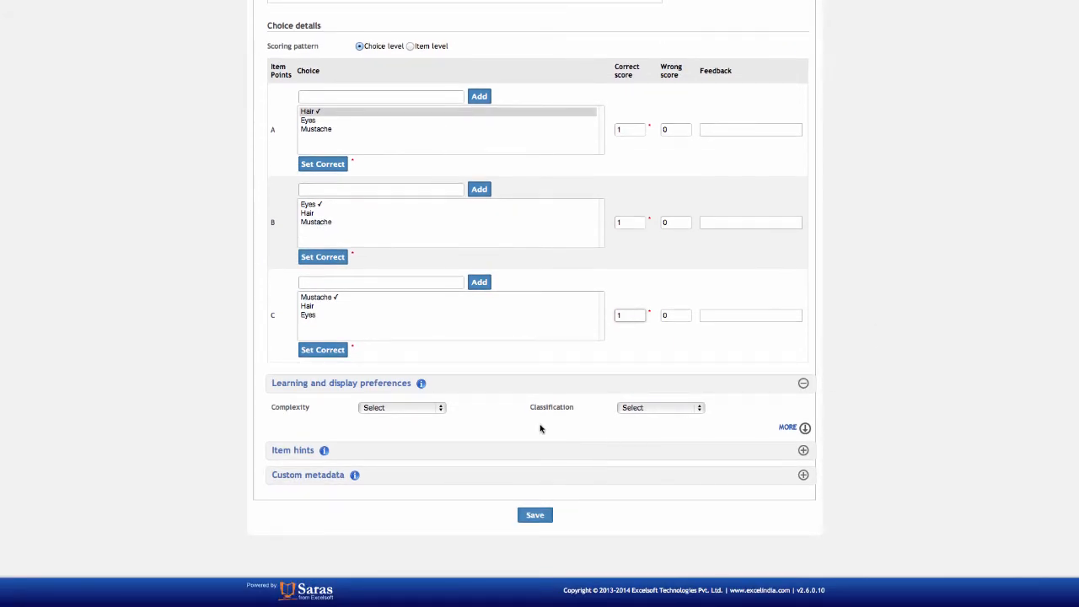
{"action": "left_click", "coordinate": [444, 410]}
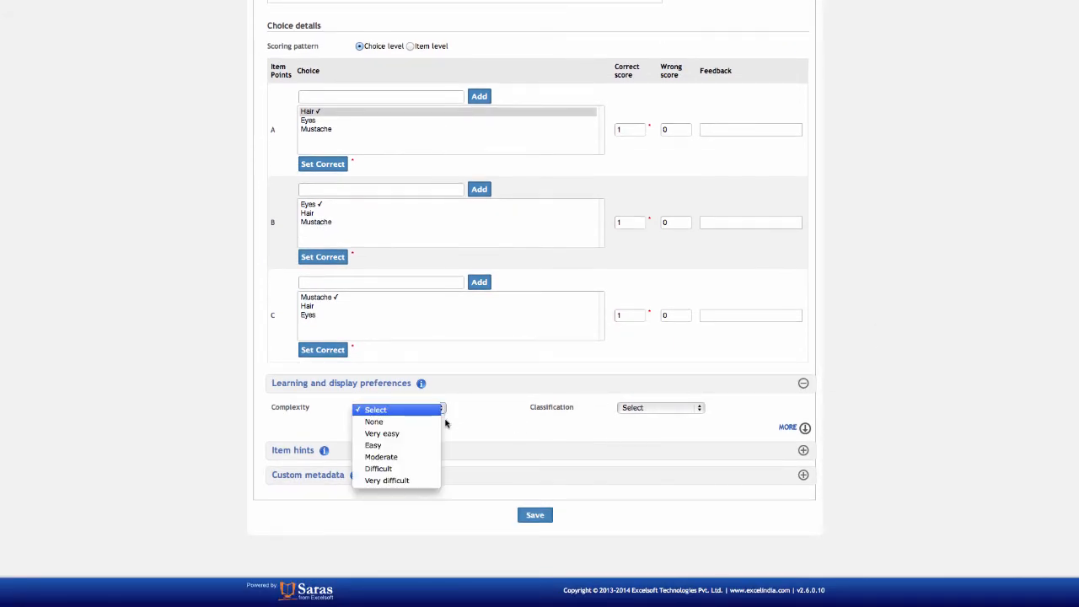
{"action": "left_click", "coordinate": [403, 444]}
{"action": "left_click", "coordinate": [661, 411]}
{"action": "left_click", "coordinate": [663, 434]}
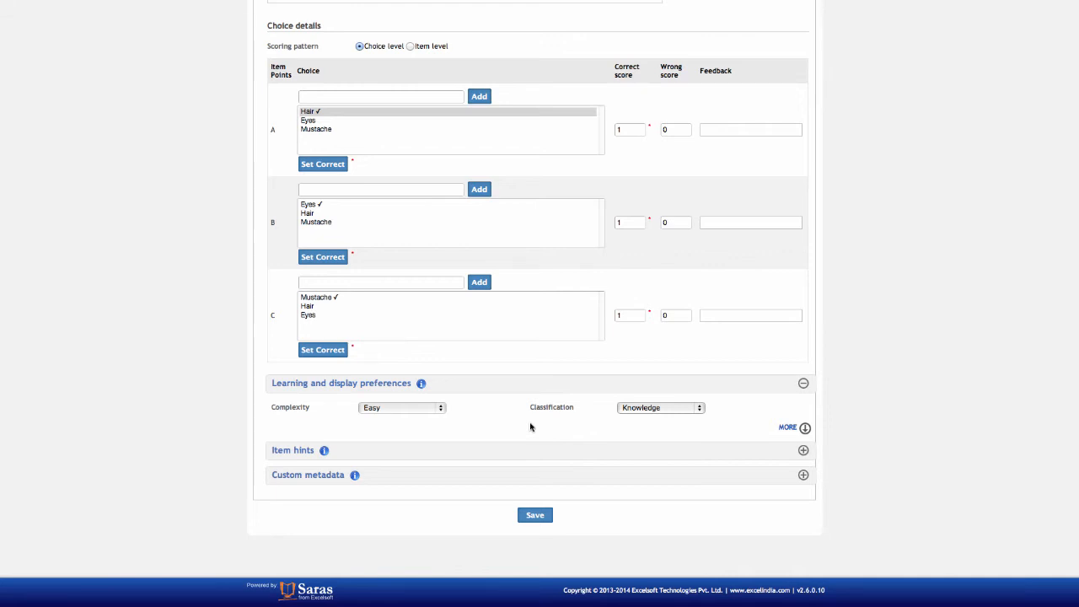
{"action": "left_click", "coordinate": [541, 516]}
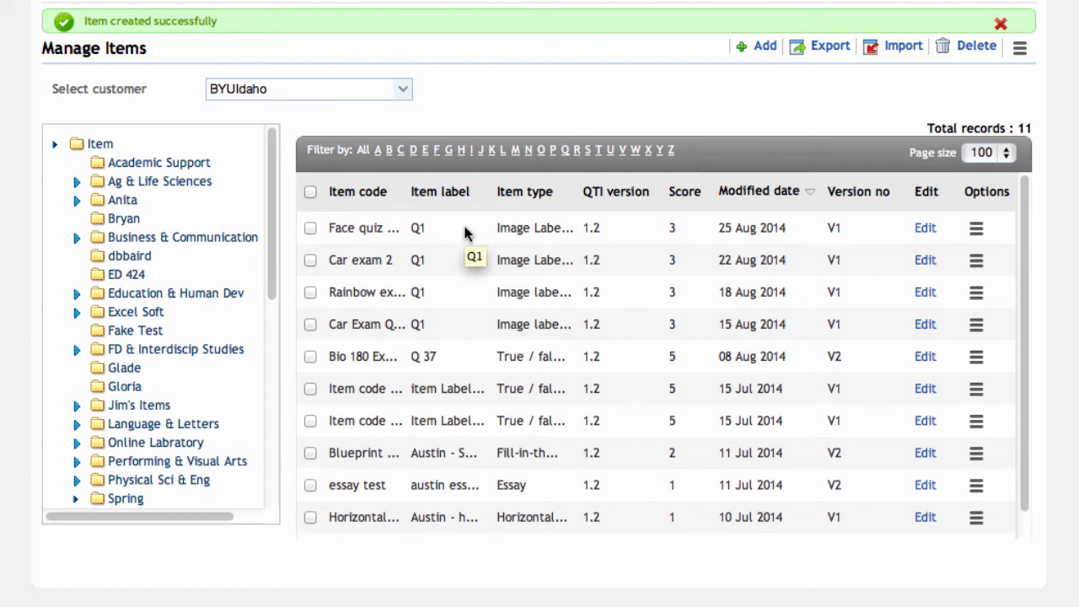
Step: Preview the new Face quiz item and answer Hair for the hair label and Eyes for the eye label
{"action": "left_click", "coordinate": [976, 227]}
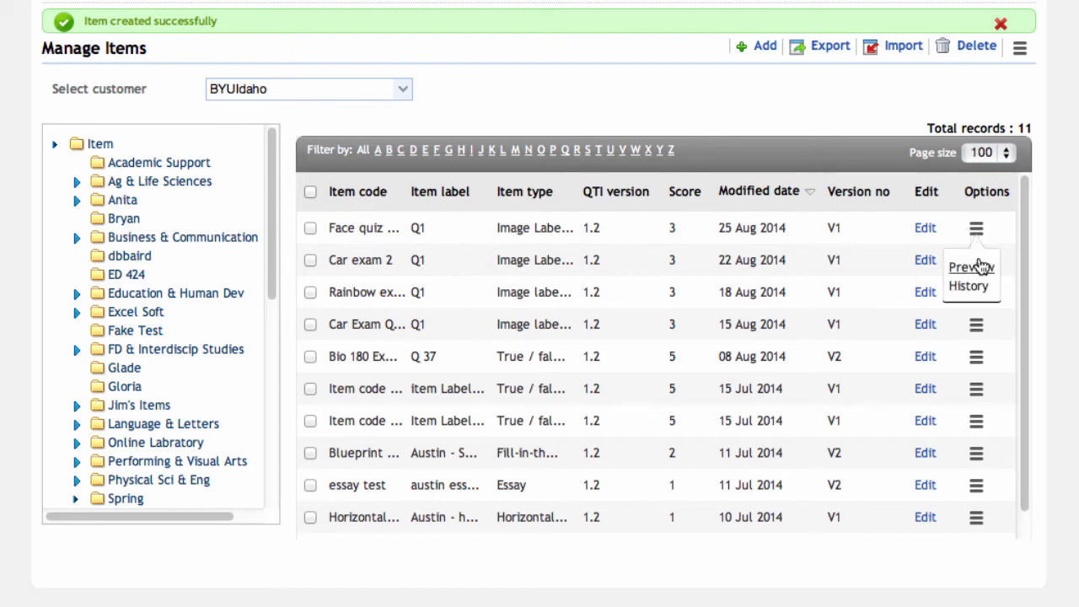
{"action": "left_click", "coordinate": [973, 269]}
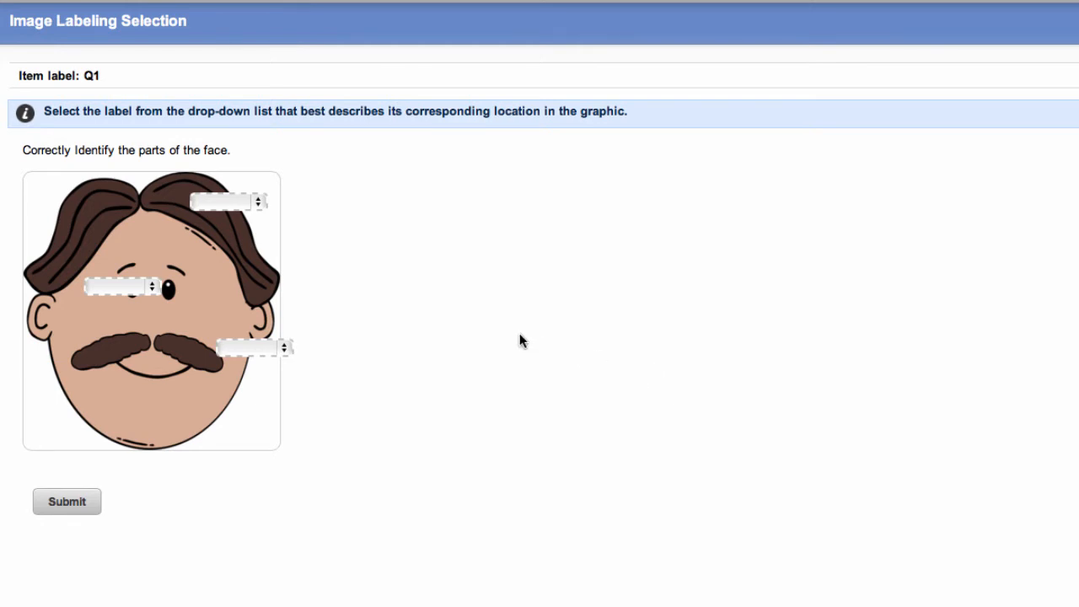
{"action": "left_click", "coordinate": [252, 203]}
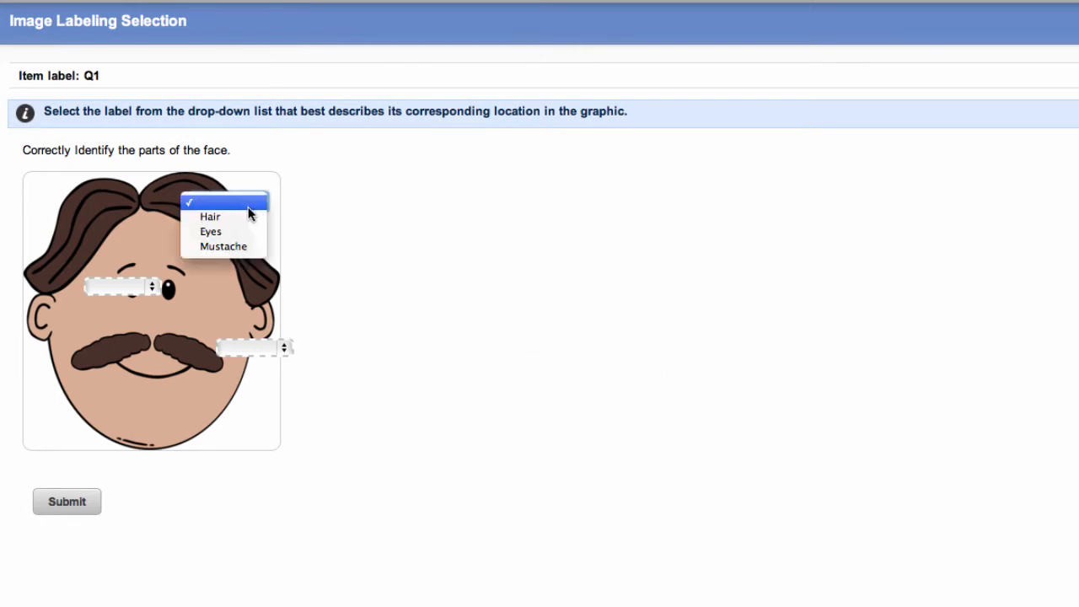
{"action": "left_click", "coordinate": [239, 216]}
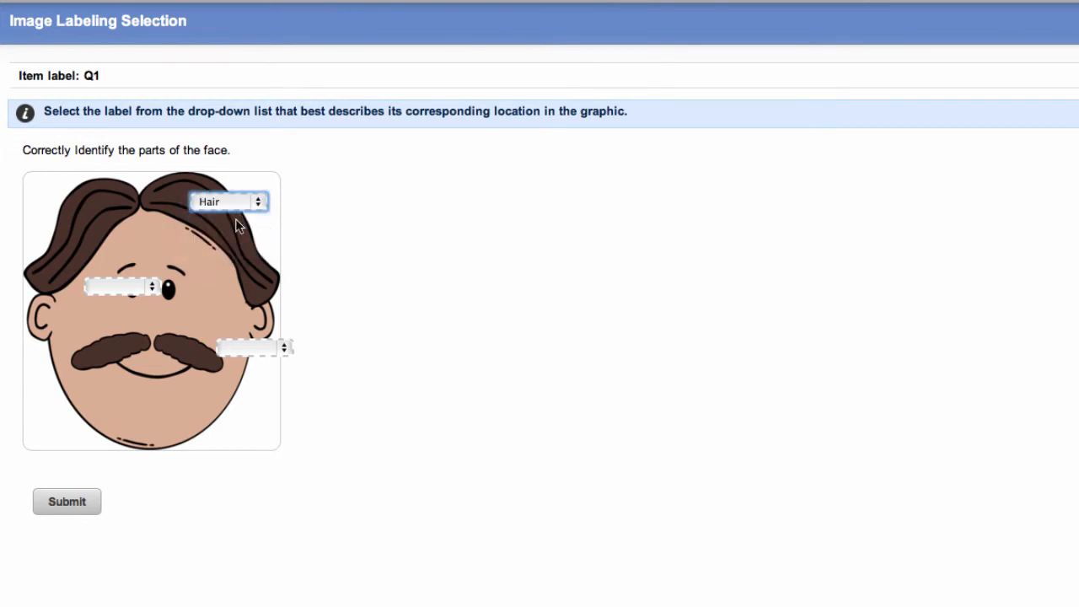
{"action": "left_click", "coordinate": [139, 288]}
{"action": "left_click", "coordinate": [128, 302]}
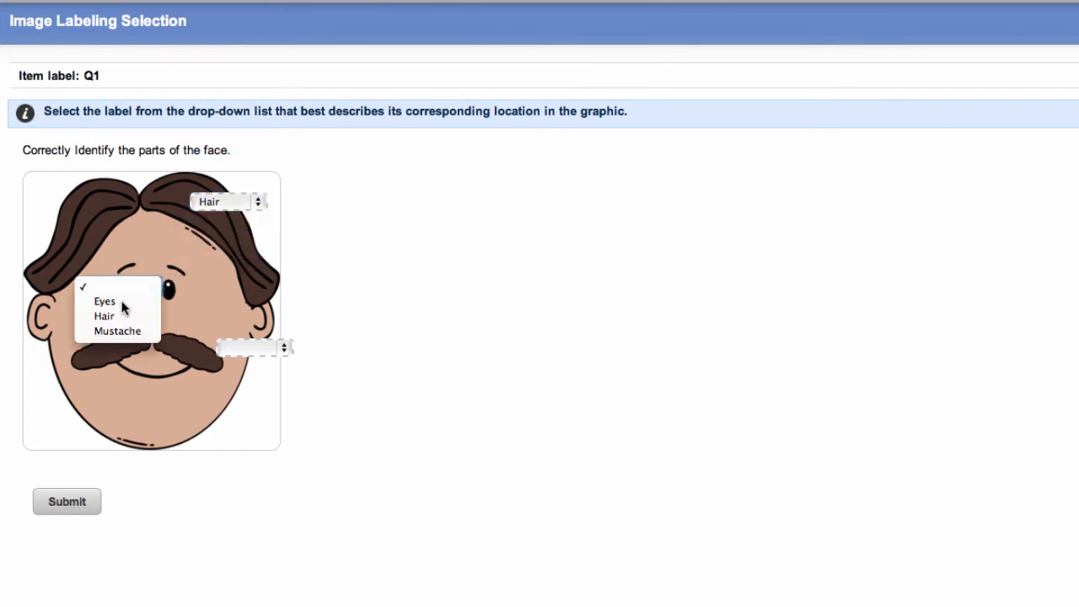
Step: Try each answer for the mustache label in the preview, settle on Mustache, and submit the answers
{"action": "left_click", "coordinate": [233, 347]}
{"action": "left_click", "coordinate": [259, 369]}
{"action": "left_click", "coordinate": [260, 349]}
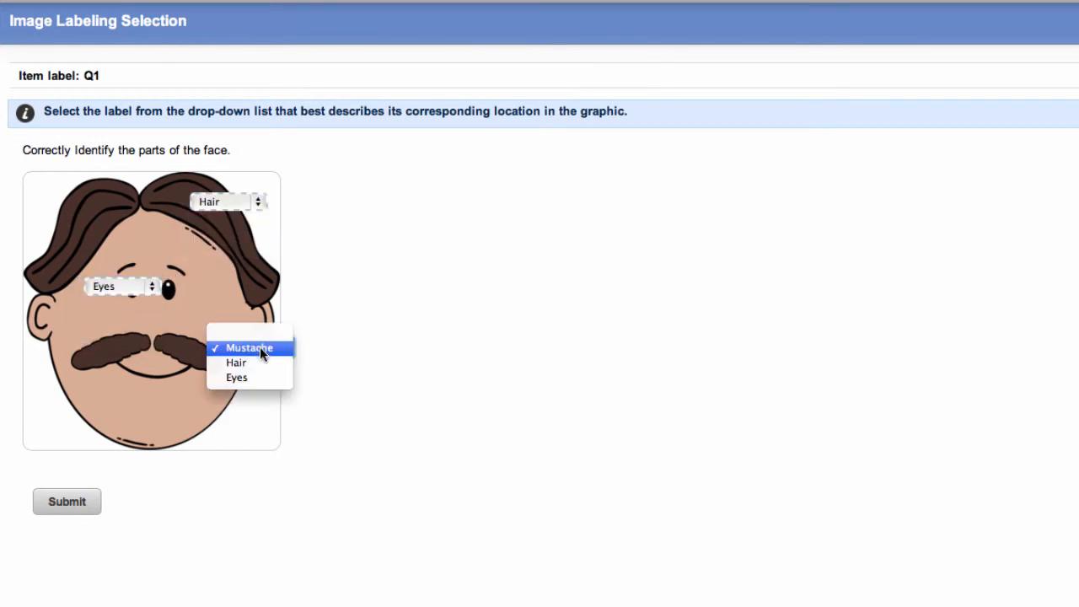
{"action": "left_click", "coordinate": [258, 368]}
{"action": "left_click", "coordinate": [253, 350]}
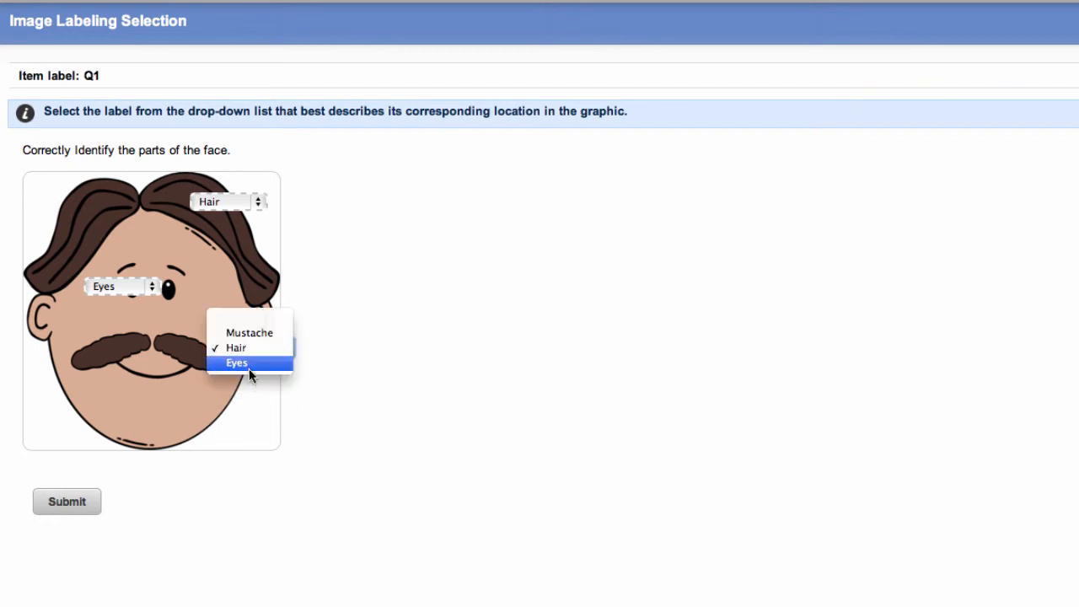
{"action": "left_click", "coordinate": [250, 364]}
{"action": "left_click", "coordinate": [251, 351]}
{"action": "left_click", "coordinate": [253, 317]}
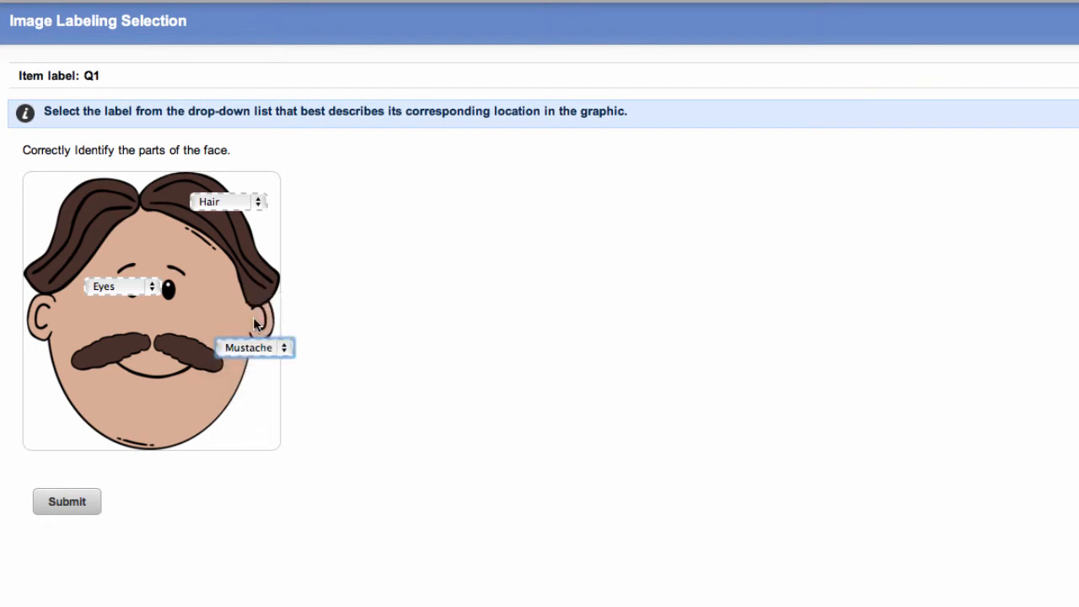
{"action": "left_click", "coordinate": [60, 504]}
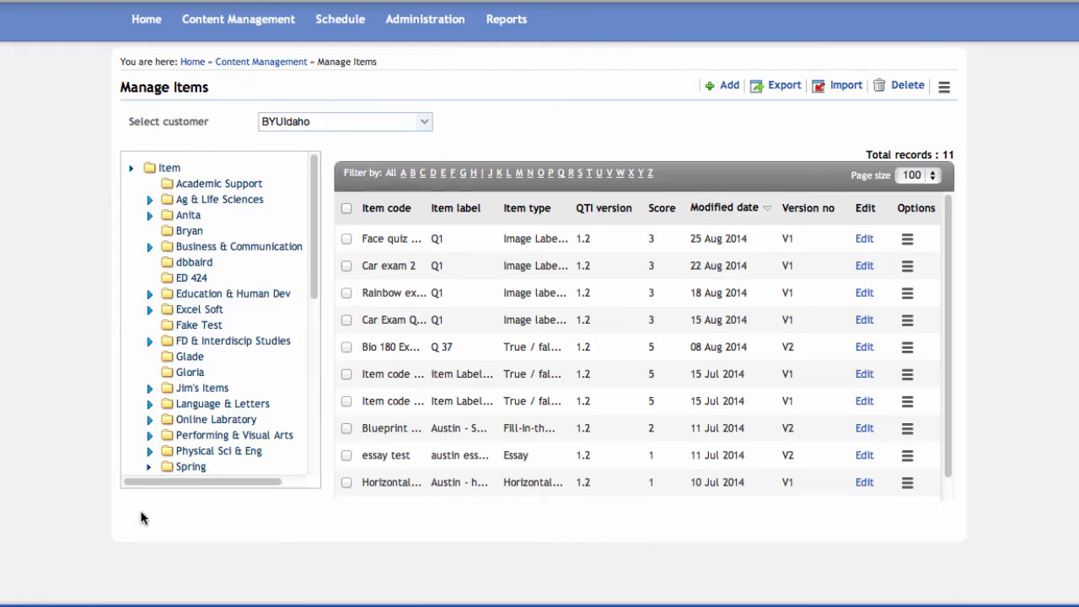
Step: Reopen the Face quiz item for editing and move hotspot B slightly lower beside the eye
{"action": "left_click", "coordinate": [864, 239]}
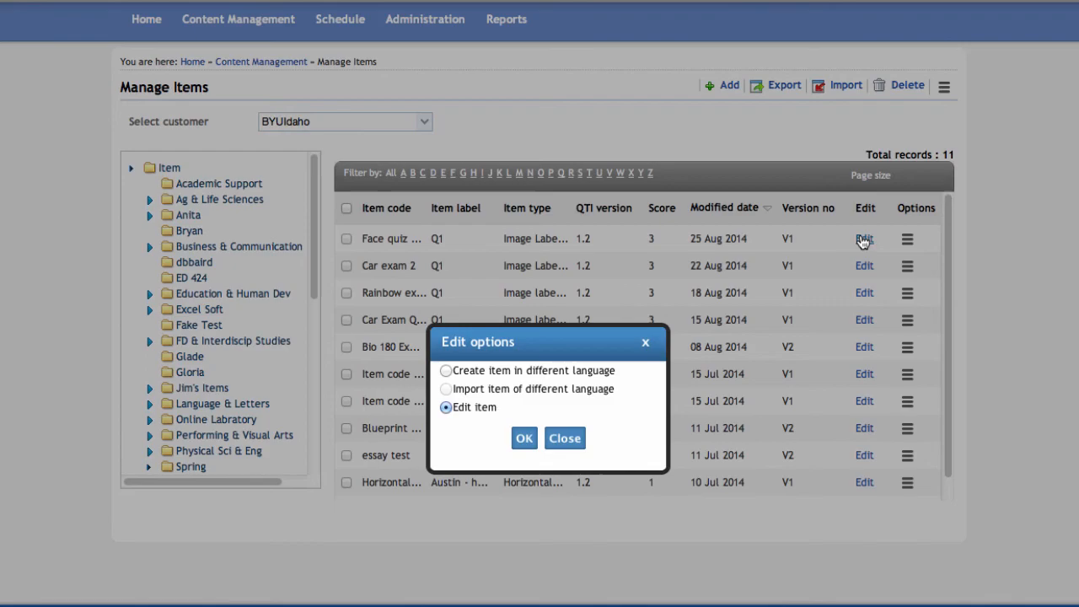
{"action": "left_click", "coordinate": [521, 439]}
{"action": "left_click_drag", "start_coordinate": [277, 511], "coordinate": [281, 534]}
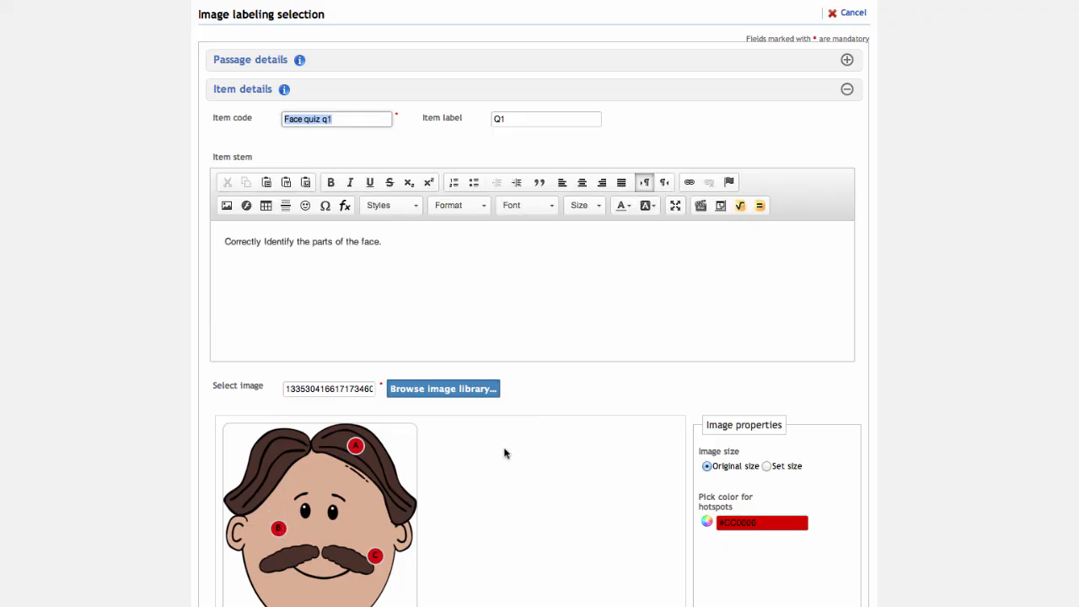